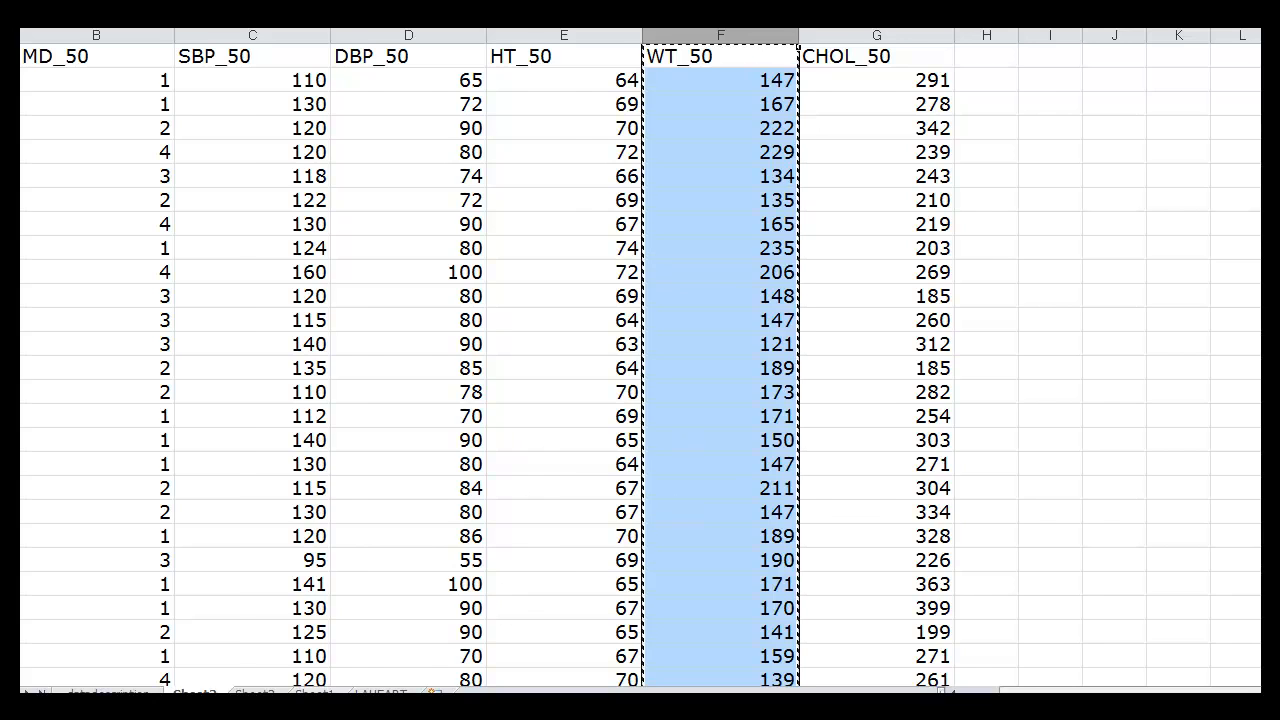
Paste the copied WT_50 column into column A of Sheet1 and sort its values in ascending order.
left_click(315, 692)
key("ctrl+v")
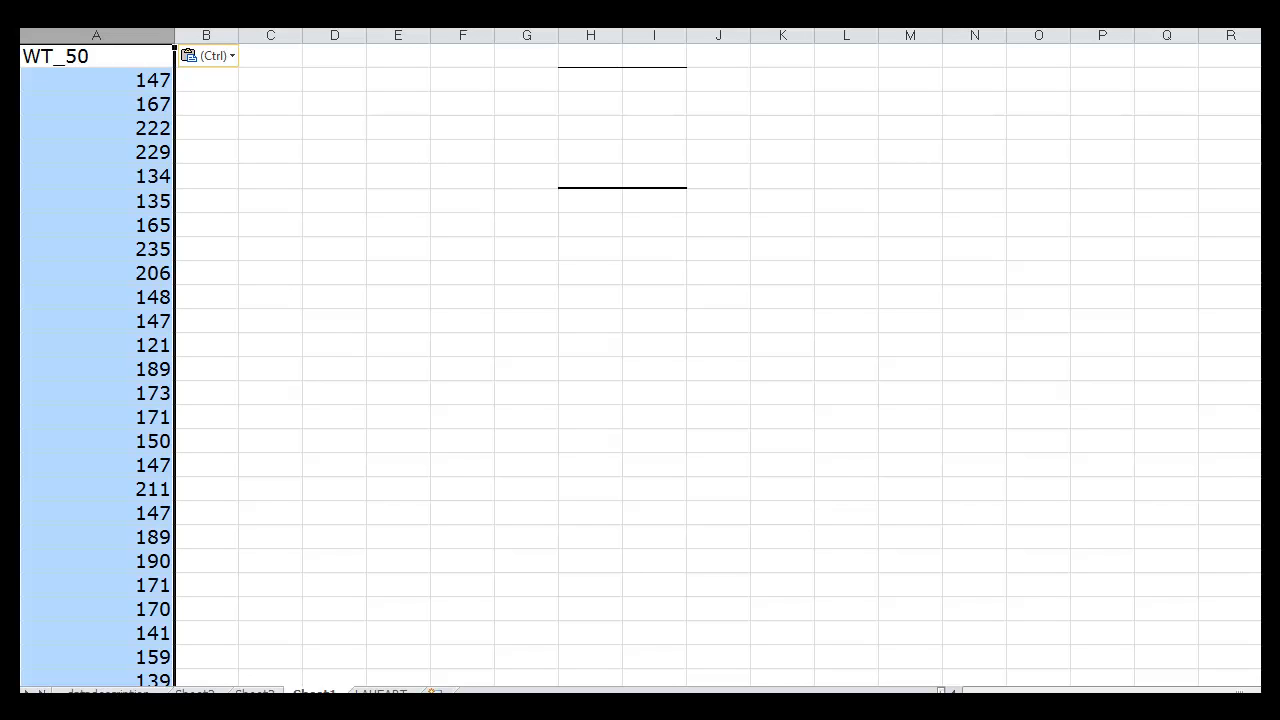
key("alt+a")
key("s")
key("a")
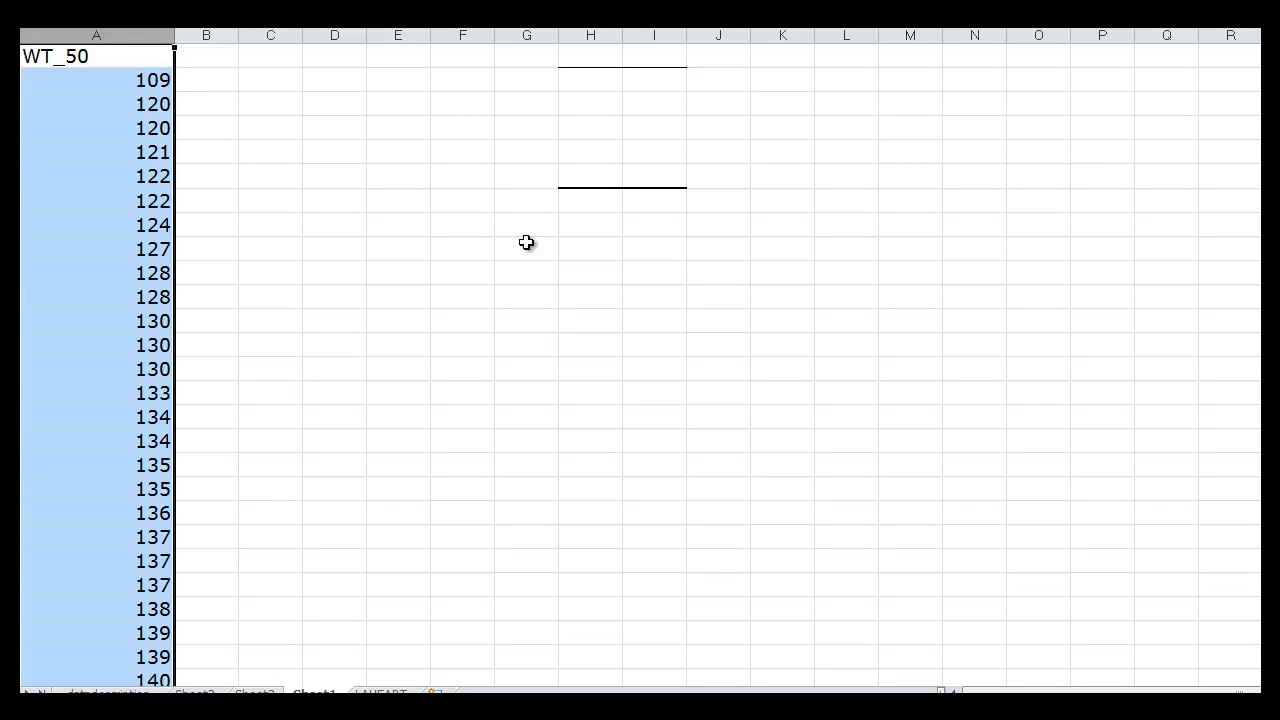
Examine the sorted WT_50 values from the smallest to the largest to see their range.
left_click(143, 82)
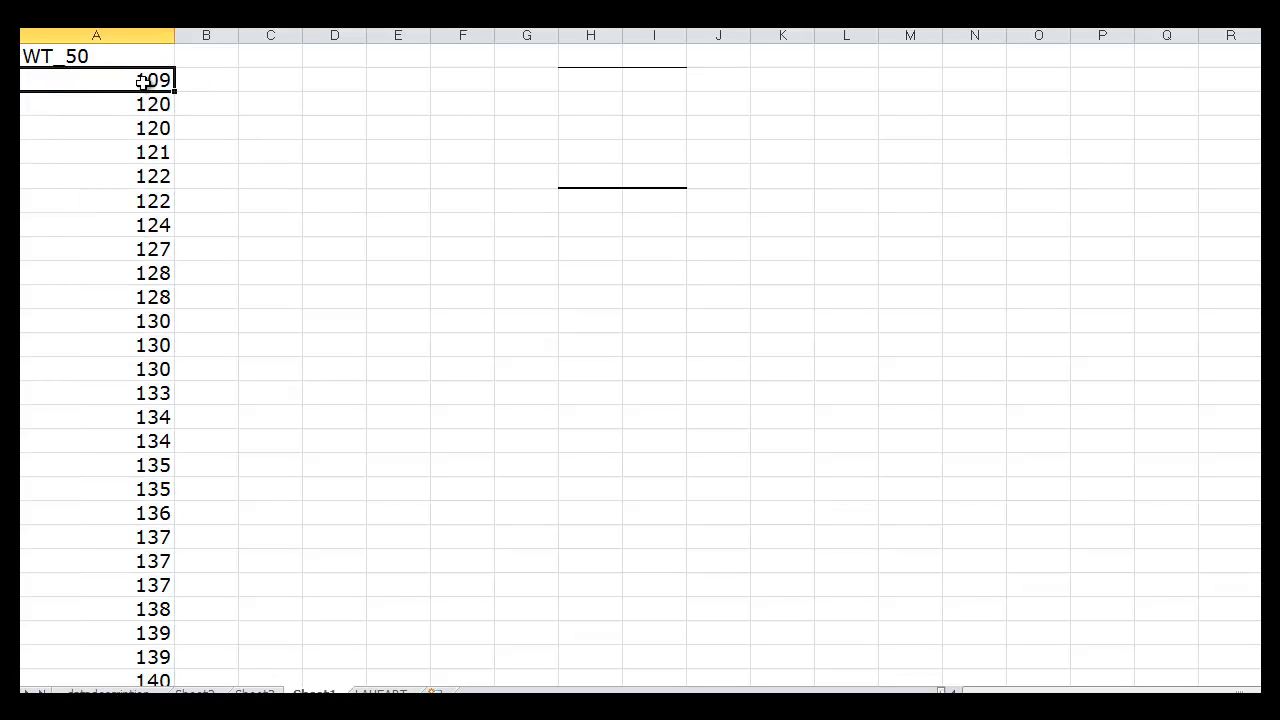
left_click_drag(143, 82, 146, 631)
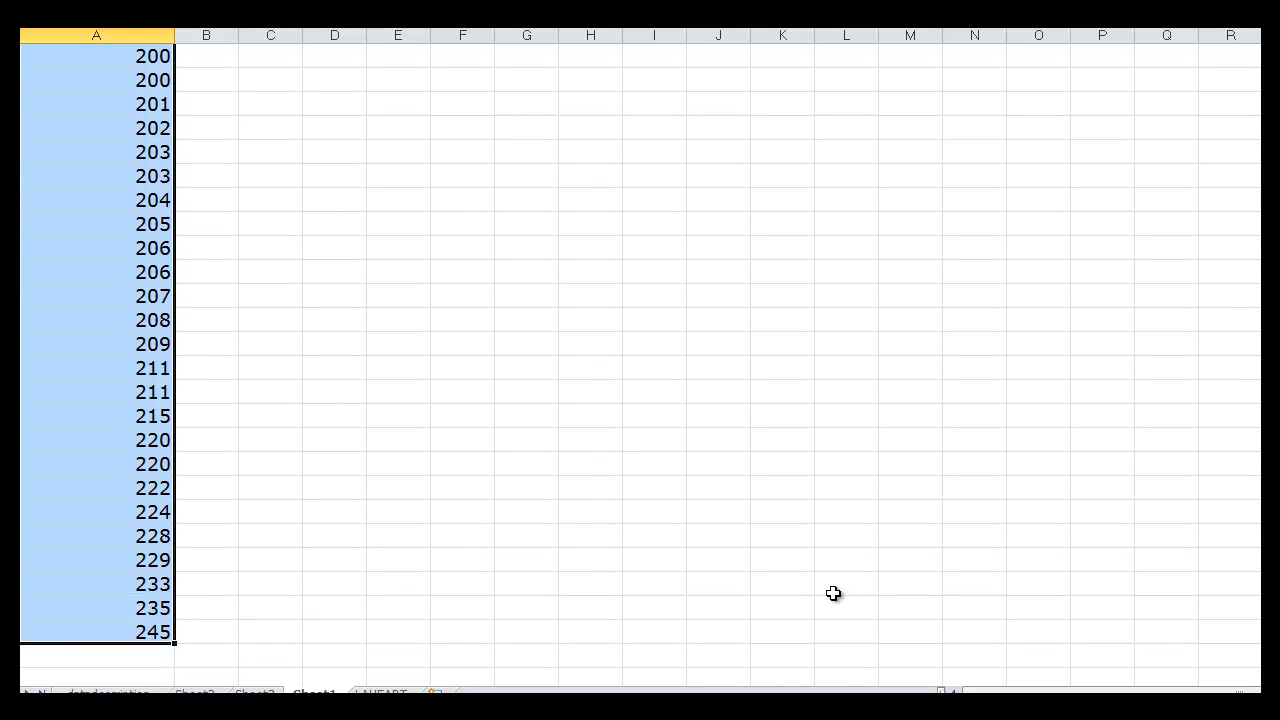
scroll(833, 593, "up", 15)
scroll(833, 593, "up", 2)
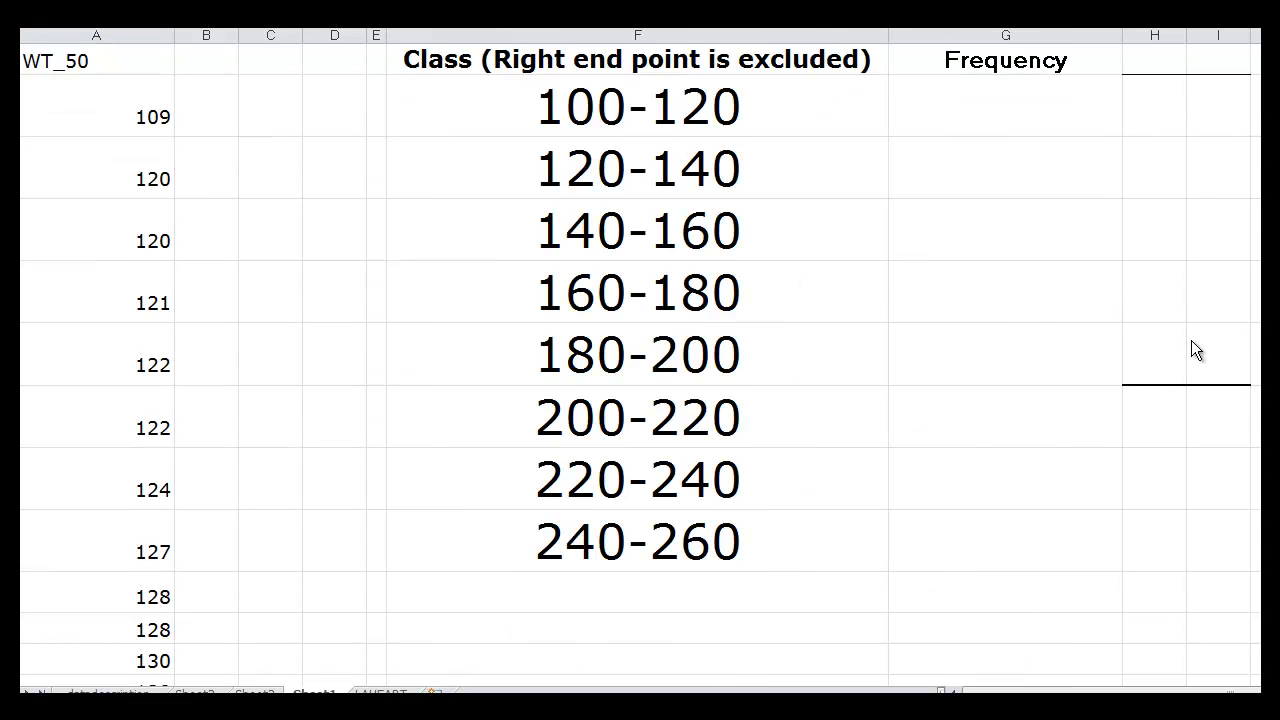
Review the class intervals from 100-120 to 240-260 and the heading's rule that the right end point is excluded.
left_click(1015, 116)
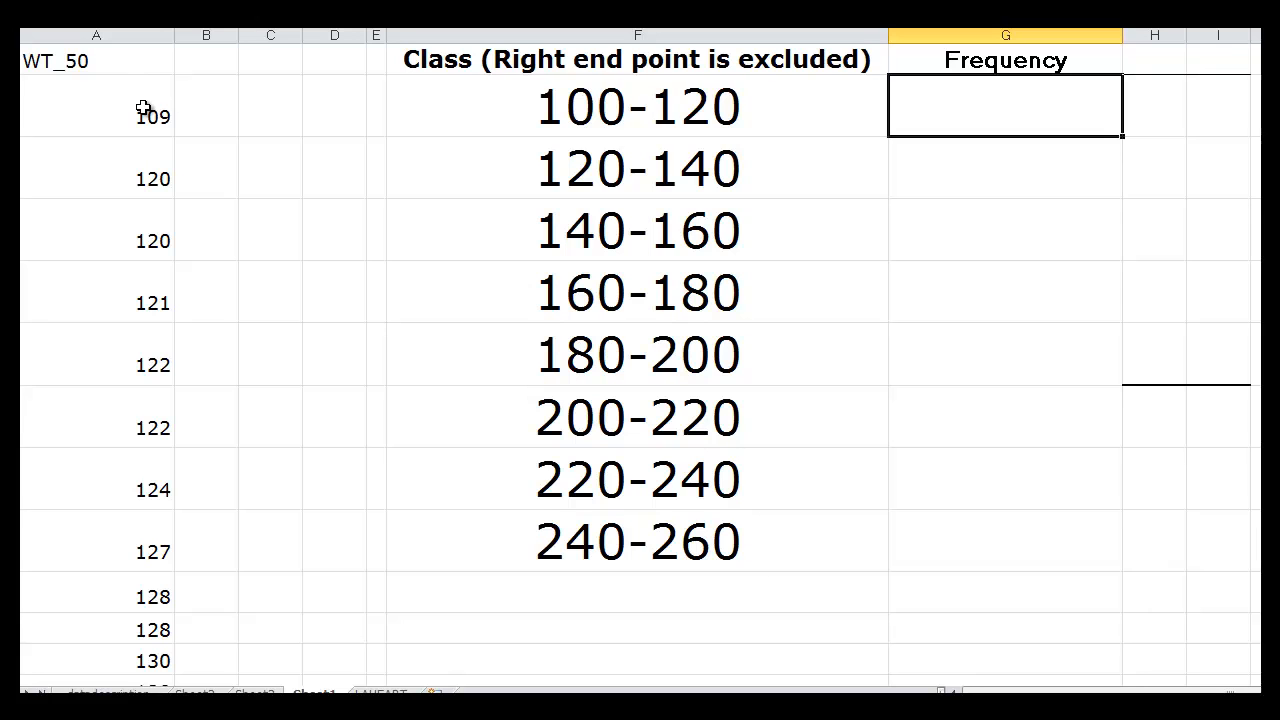
left_click(551, 104)
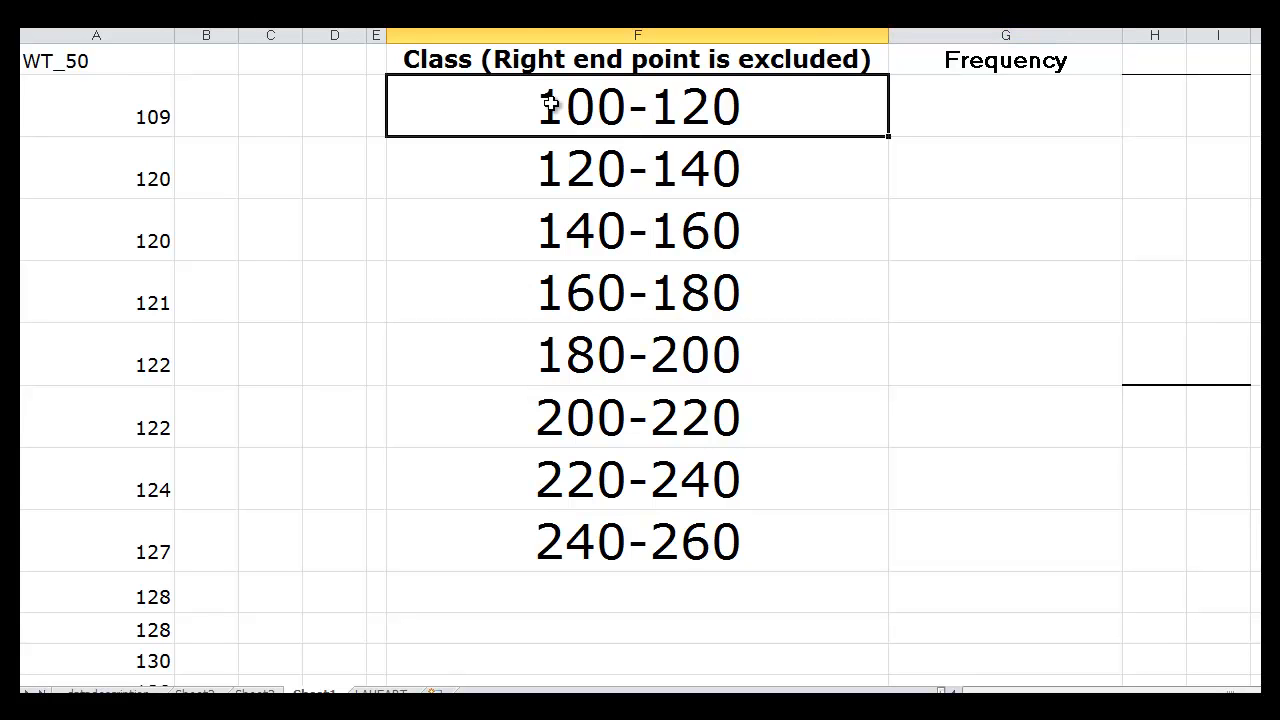
left_click_drag(581, 105, 589, 543)
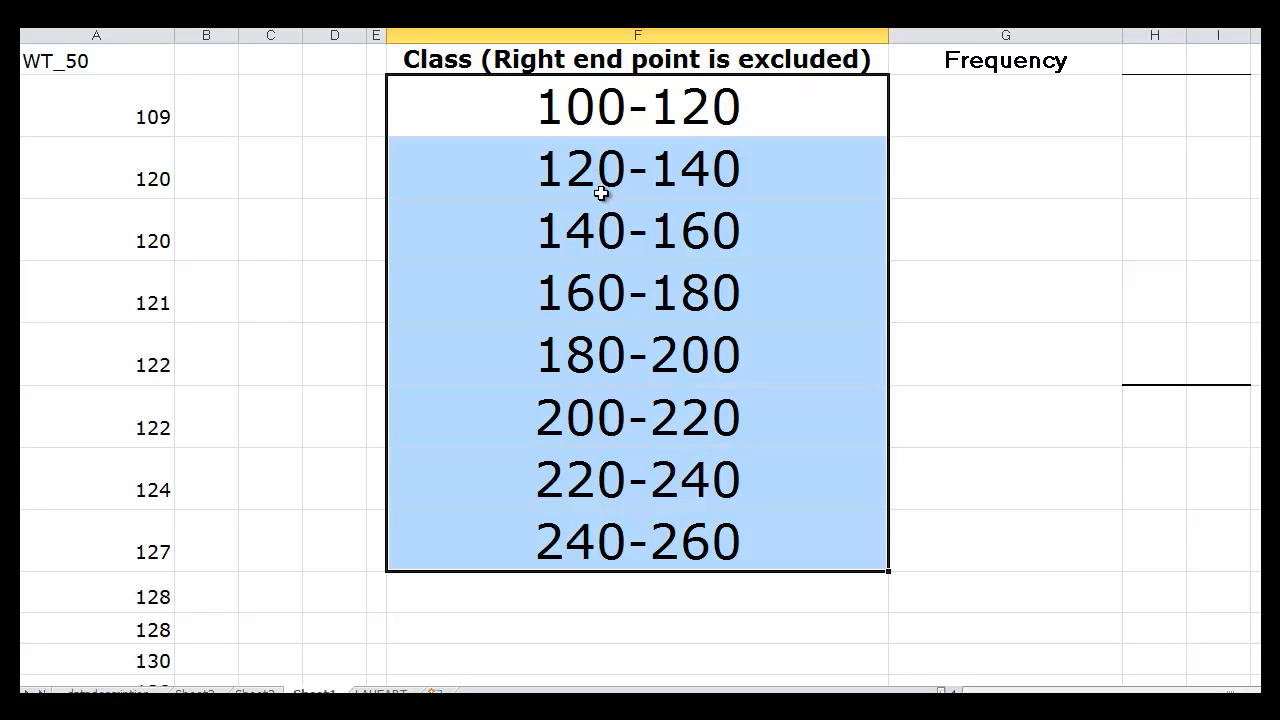
left_click(711, 63)
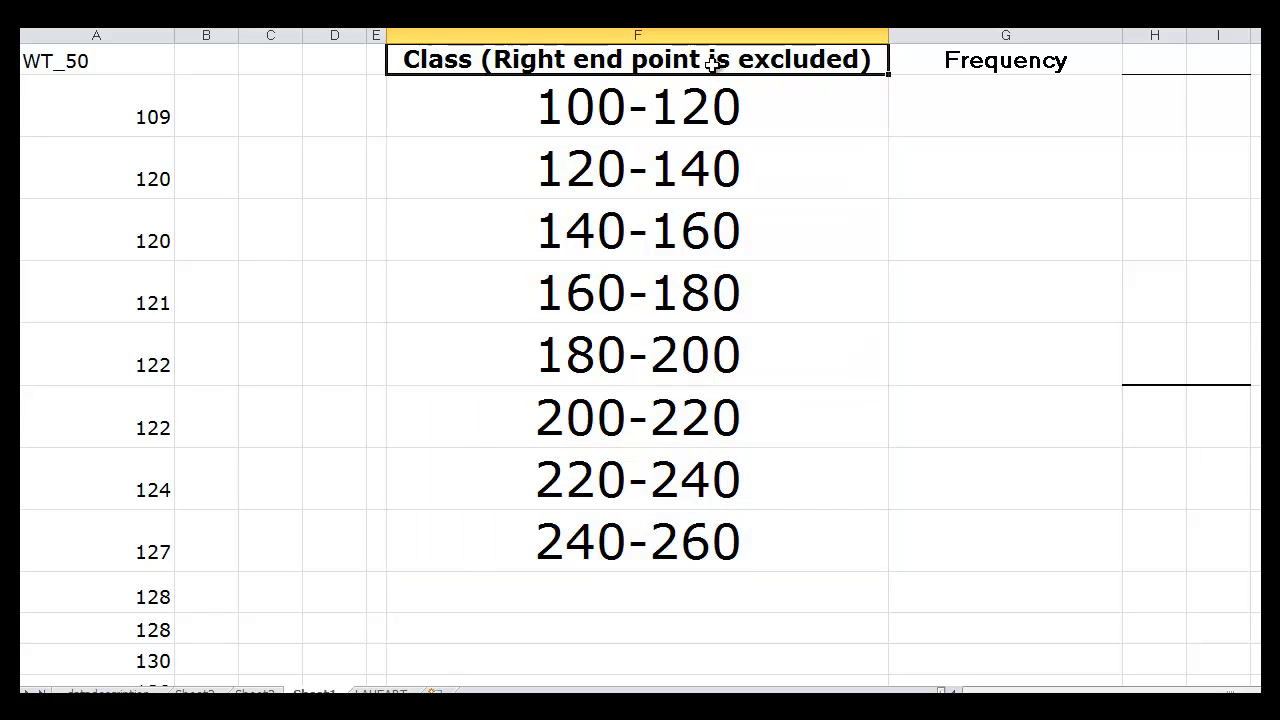
Enter 1 as the frequency for the 100-120 class.
left_click(929, 112)
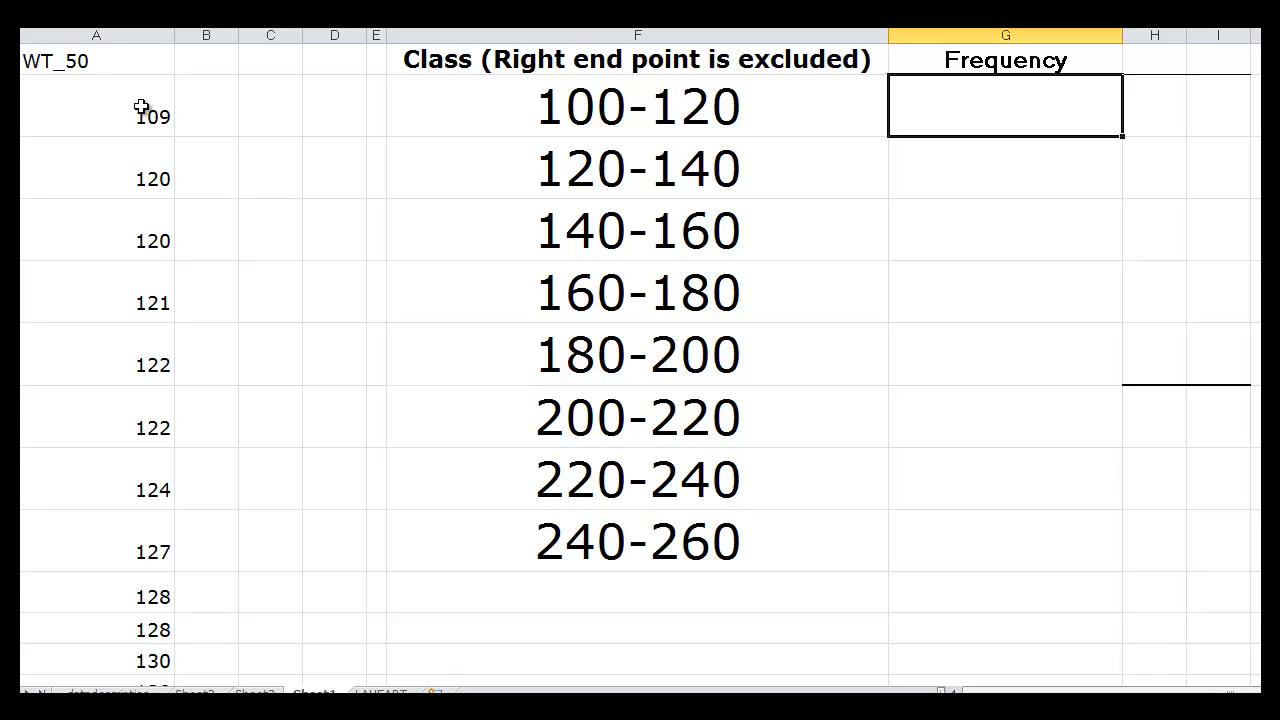
type("1")
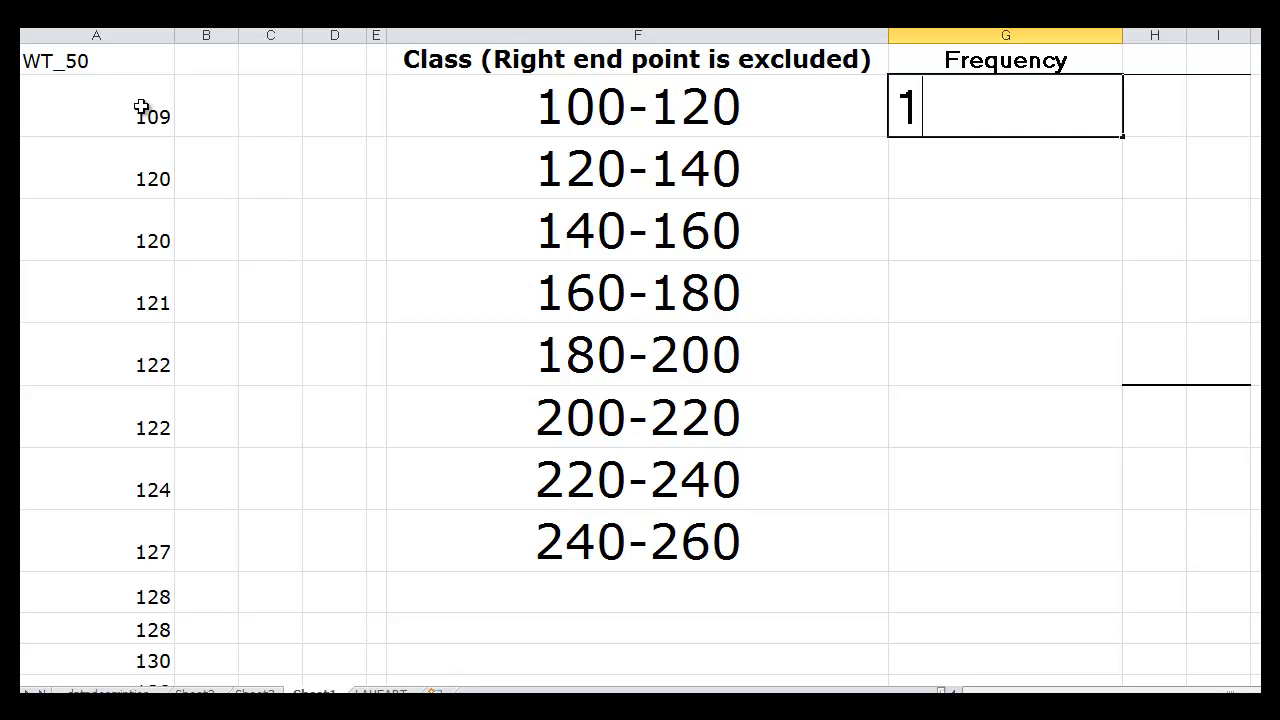
left_click(938, 194)
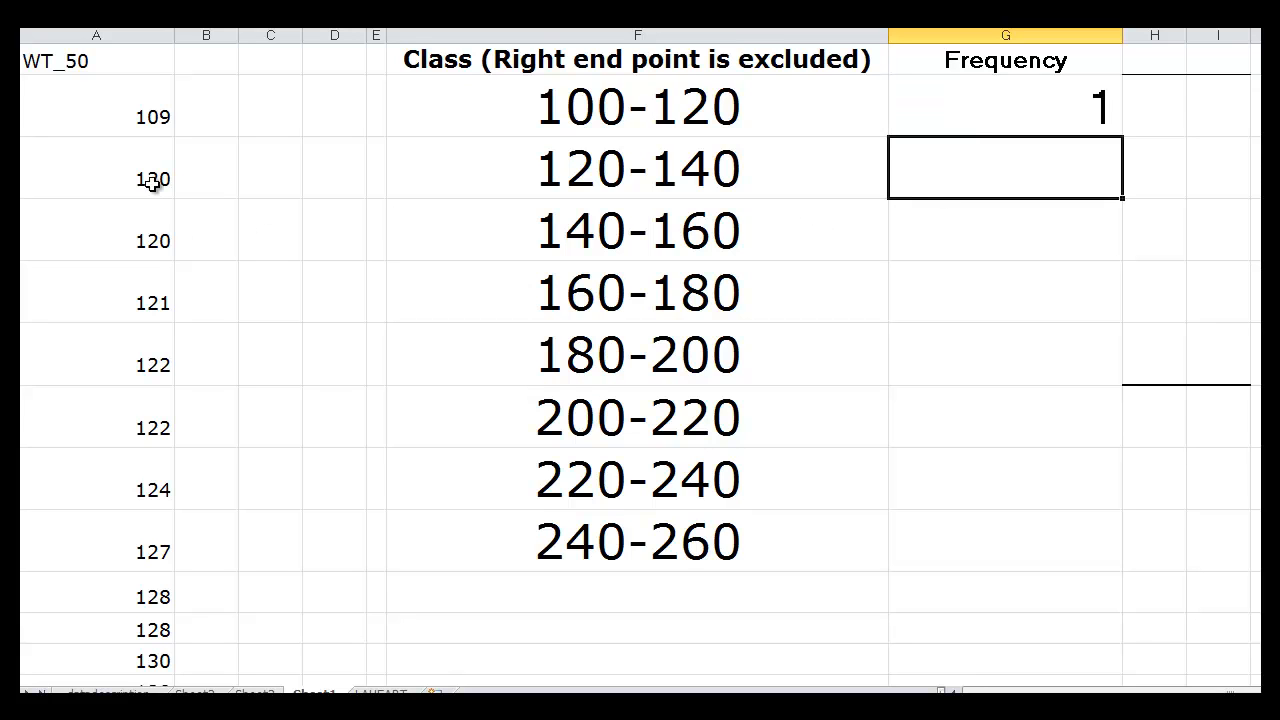
Count the weights from 120 up to but excluding 140 and enter 24 as the frequency for the 120-140 class.
left_click(118, 174)
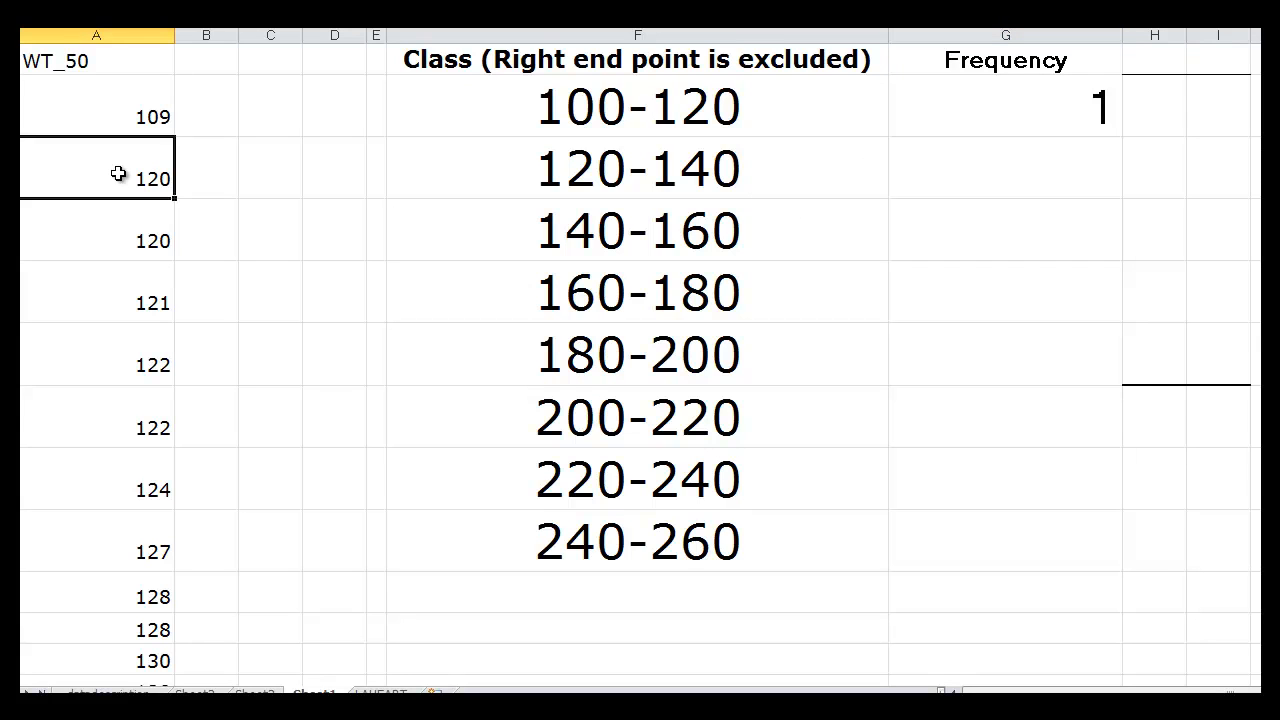
left_click_drag(118, 174, 150, 528)
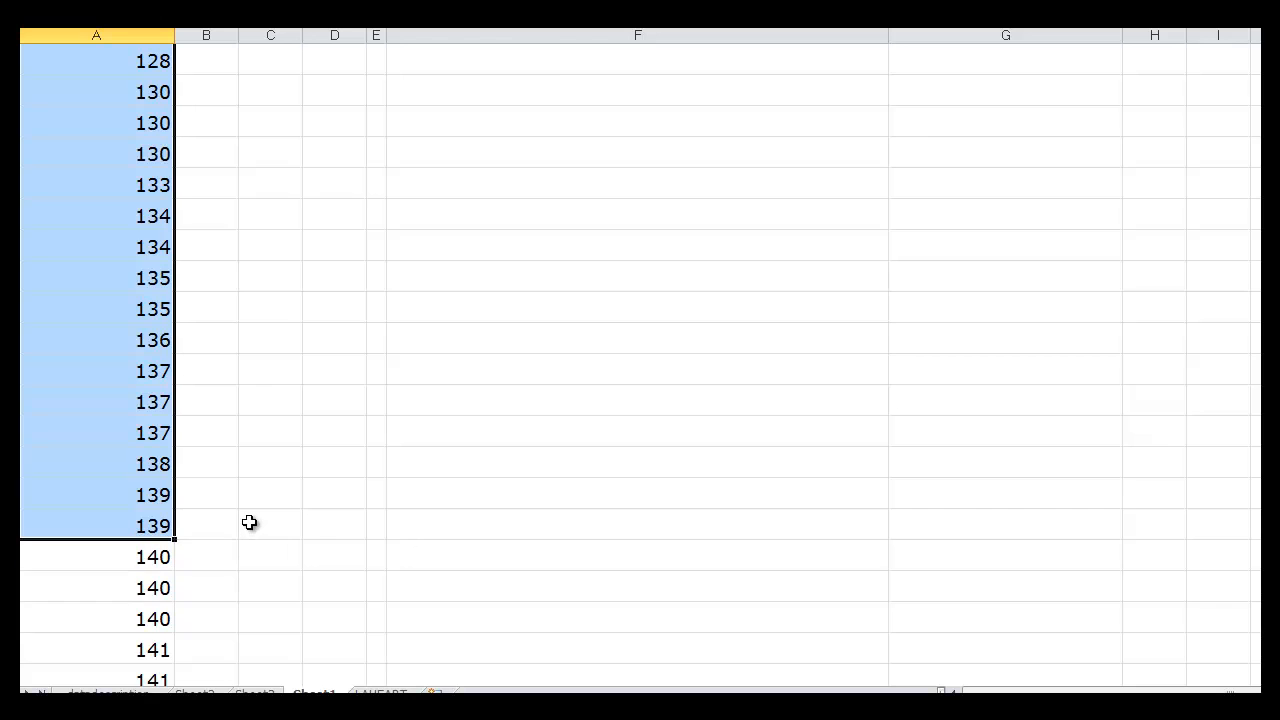
scroll(249, 522, "up", 3)
scroll(249, 522, "up", 1)
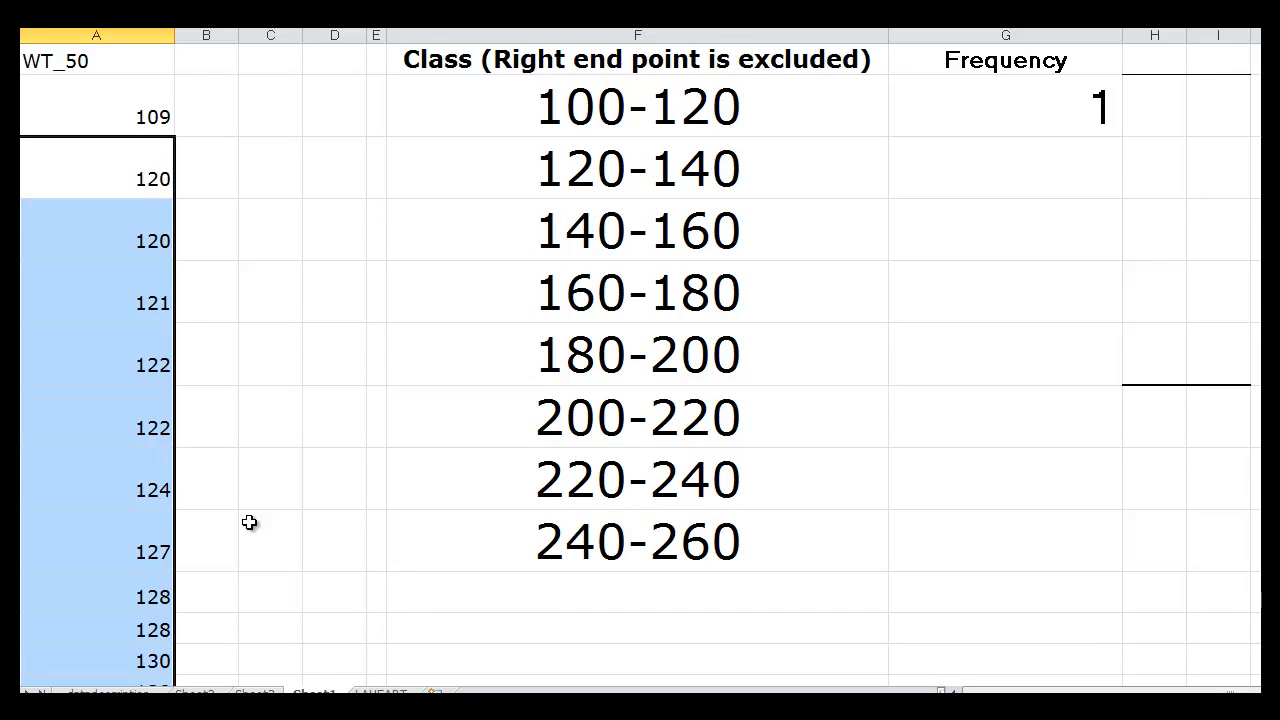
scroll(249, 522, "down", 3)
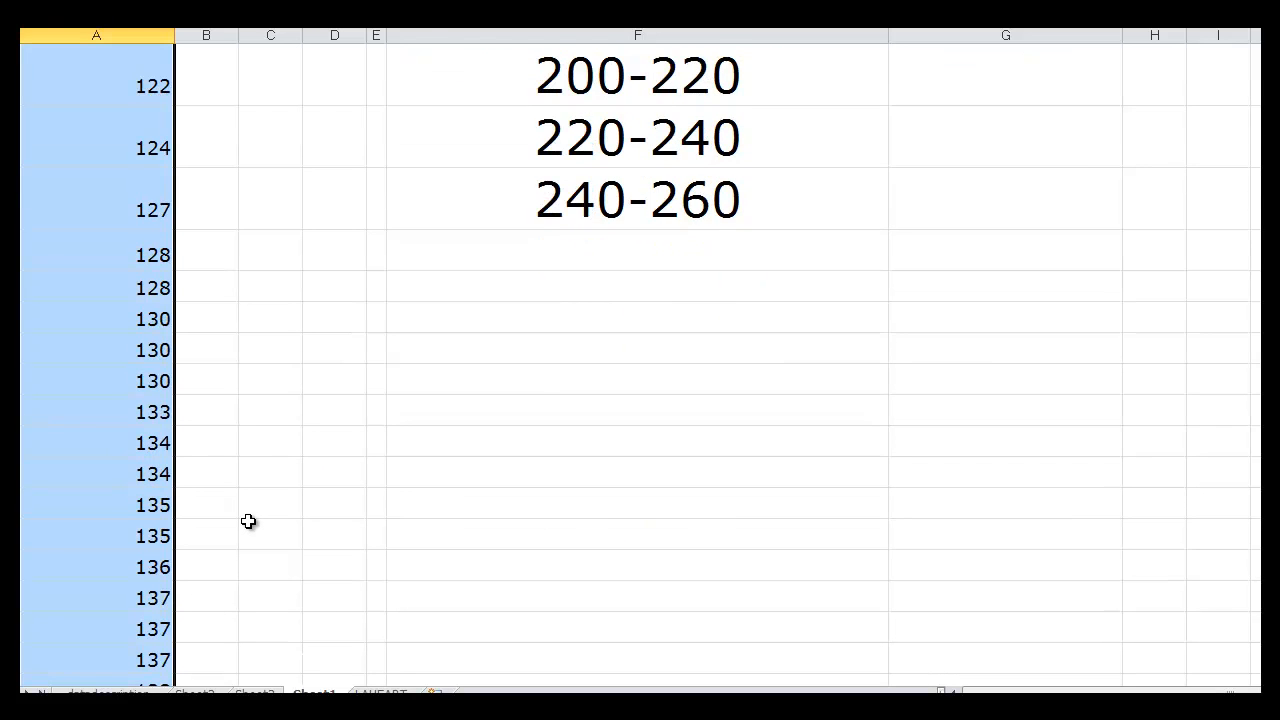
scroll(249, 522, "up", 3)
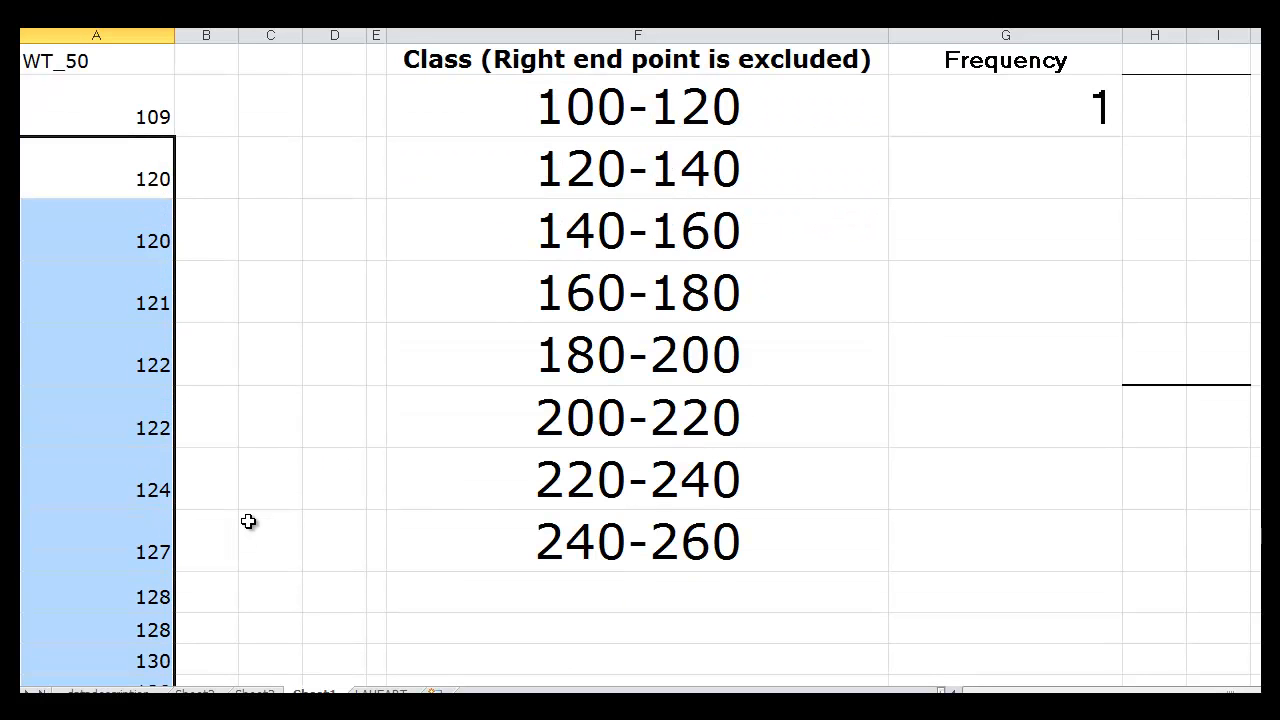
left_click(982, 178)
type("24")
key("Return")
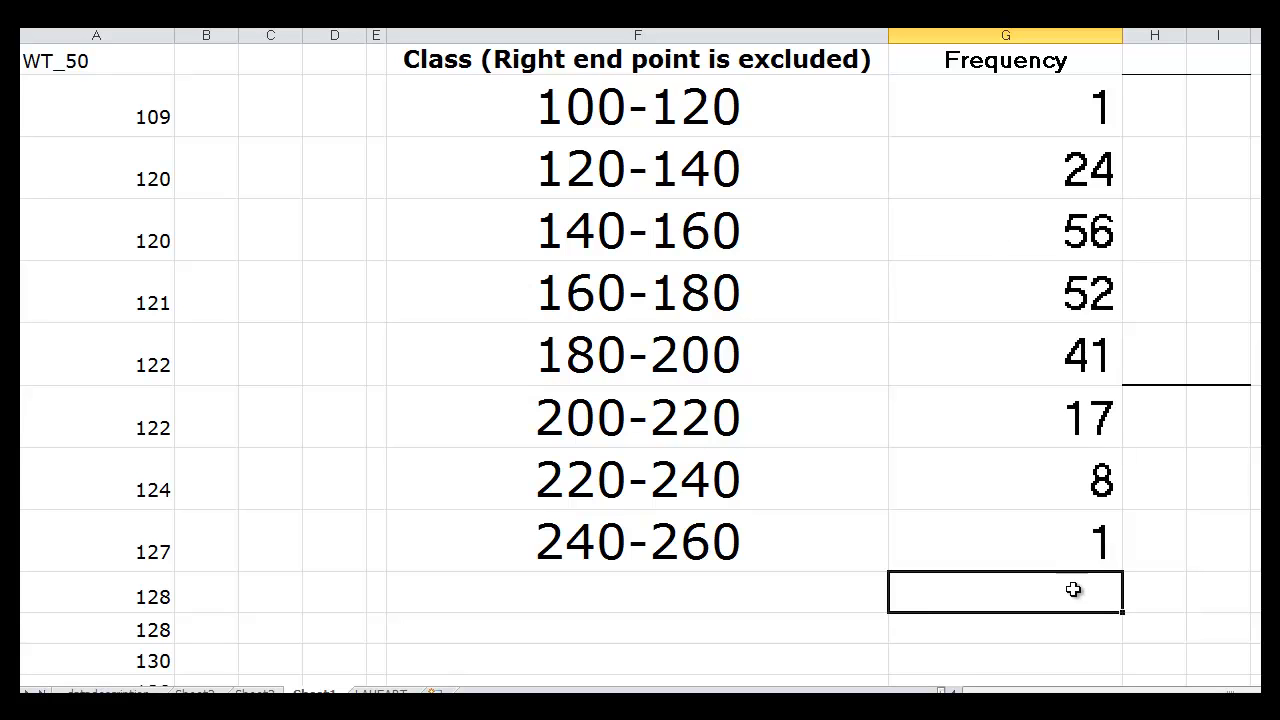
Check the total of the frequencies with a SUM of G2:G9 in the cell below them, and clear that cell again.
left_click(1104, 553)
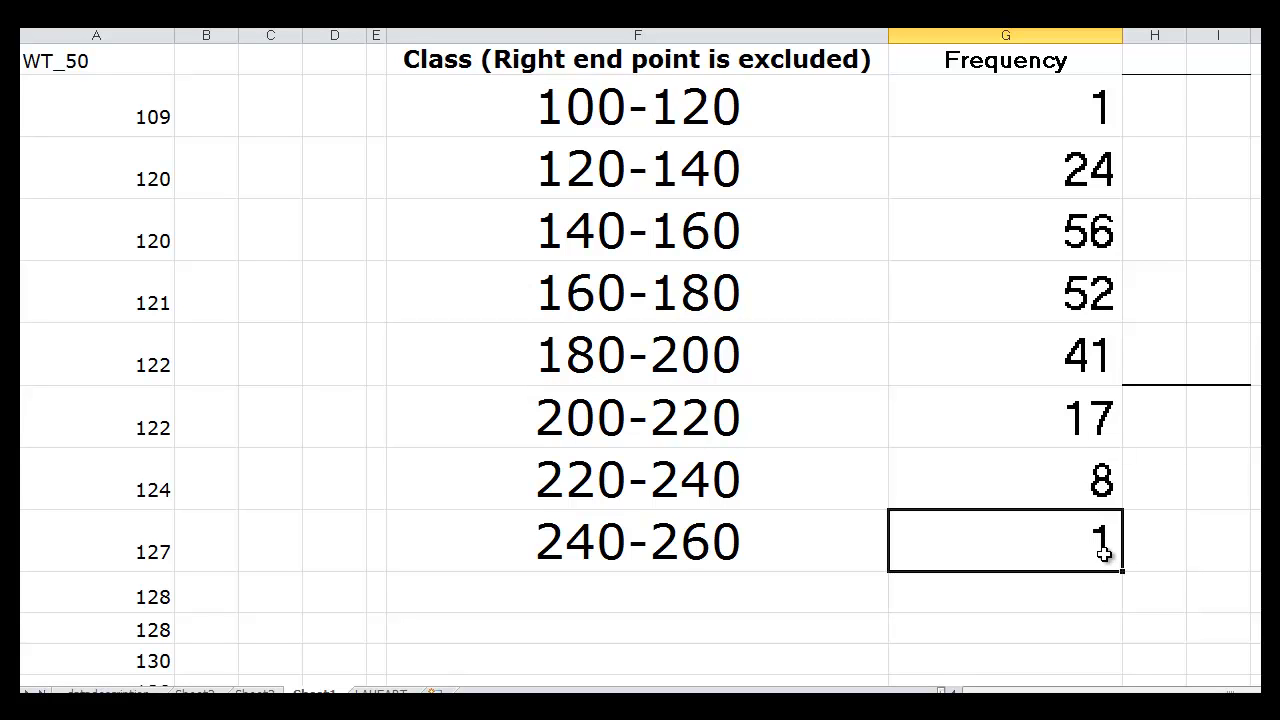
left_click(1086, 607)
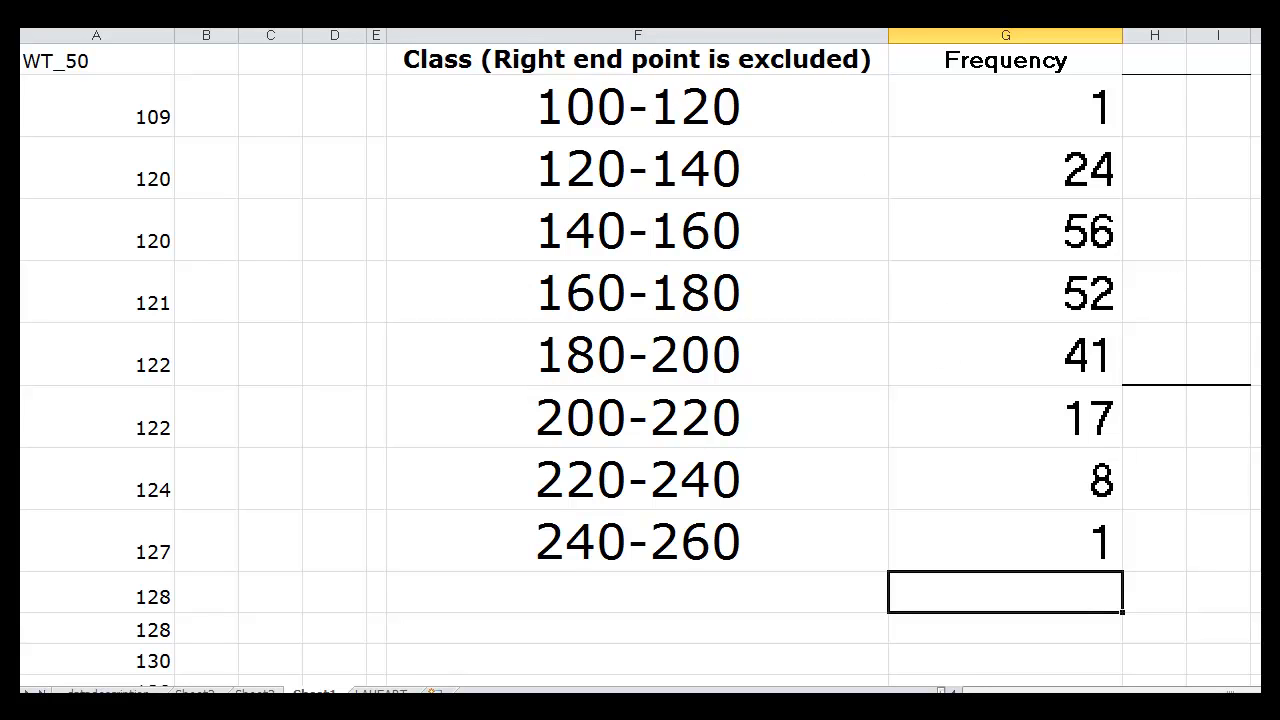
key("alt+equal")
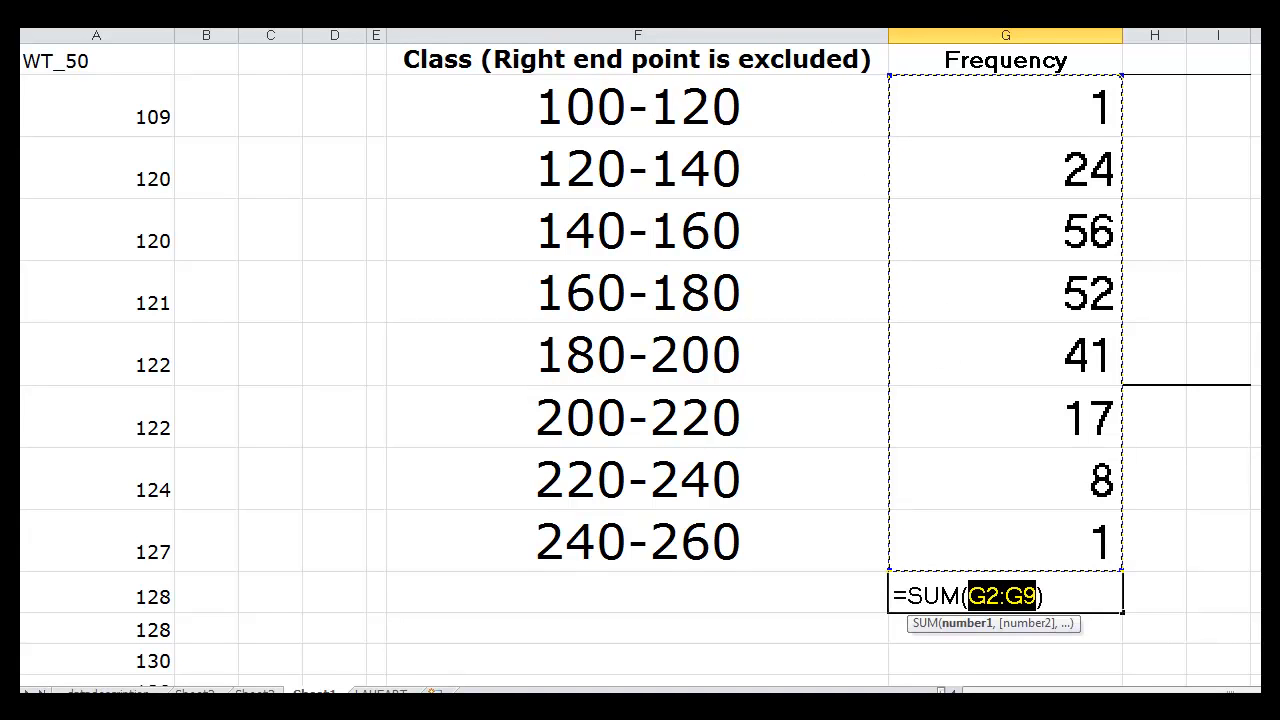
key("Return")
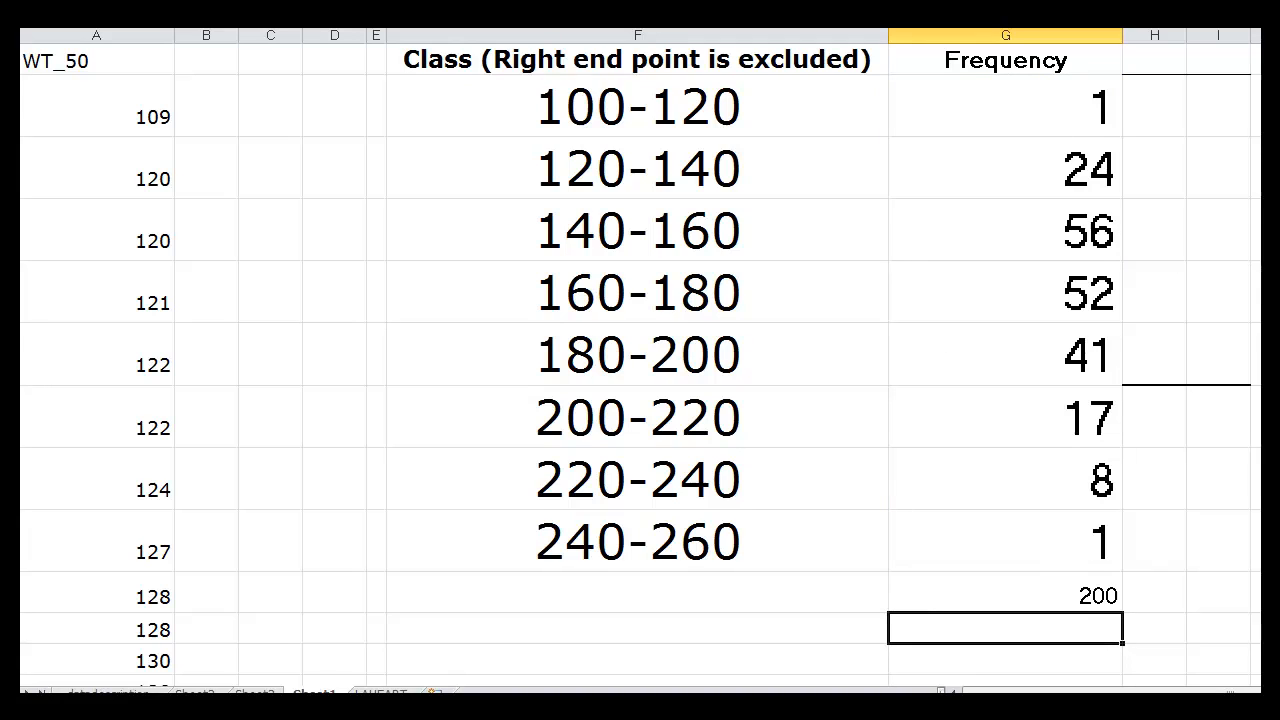
left_click(1073, 599)
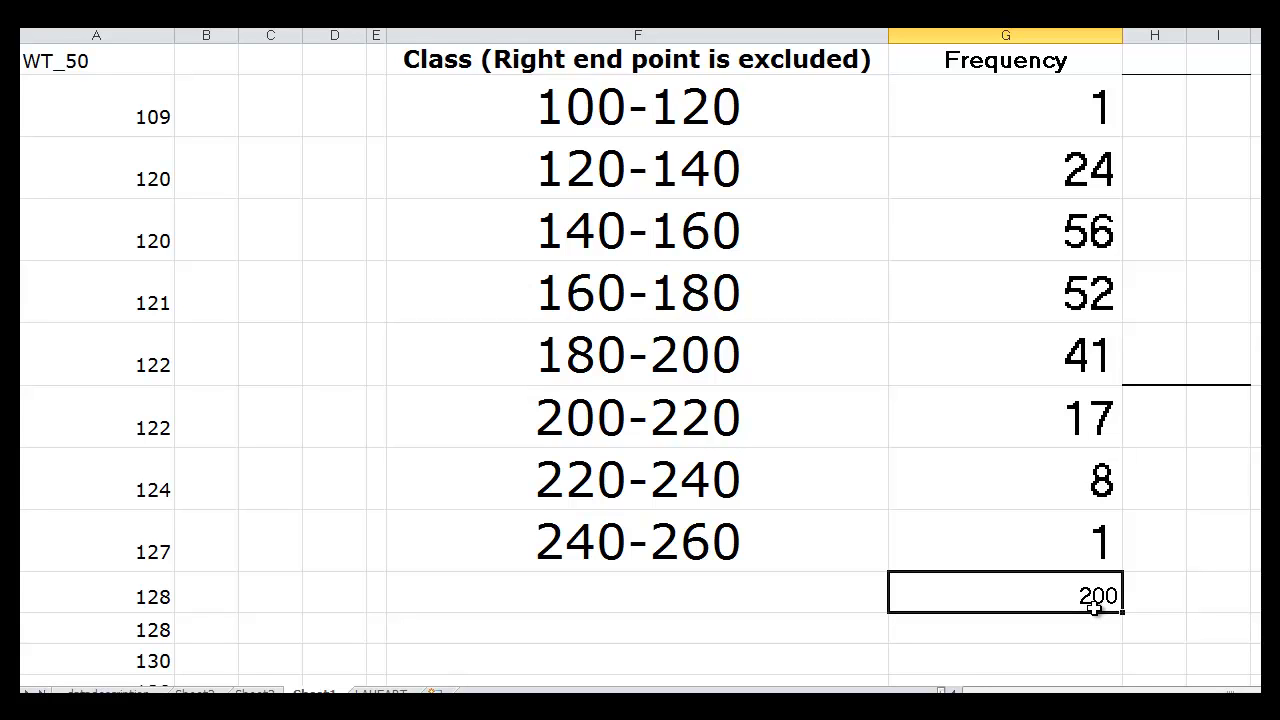
key("Delete")
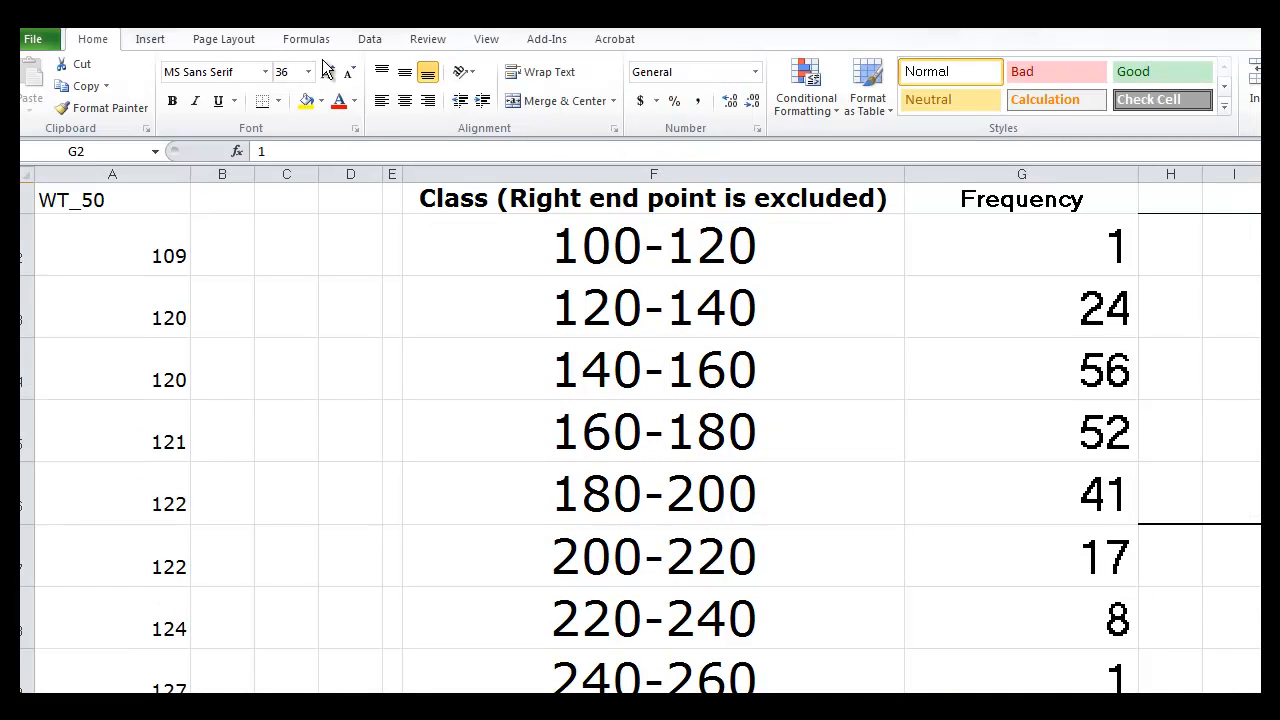
Insert a 2-D clustered column chart of the class frequencies.
left_click(152, 42)
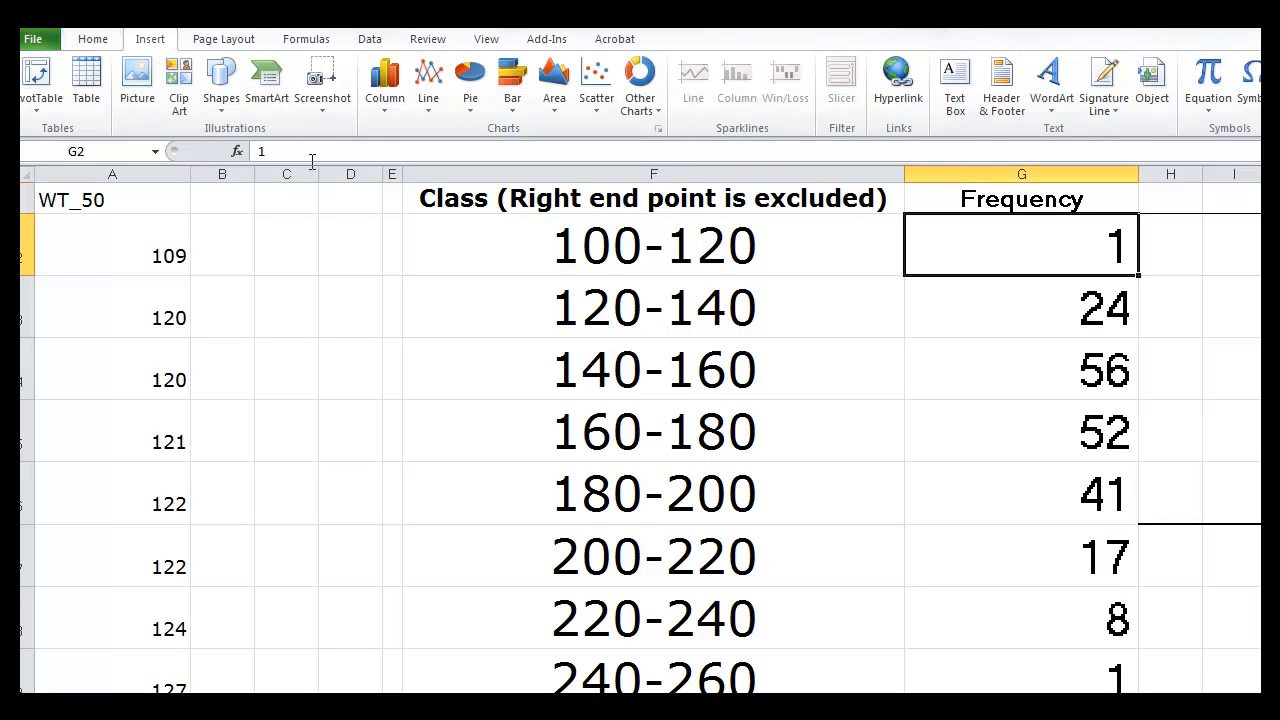
left_click(373, 113)
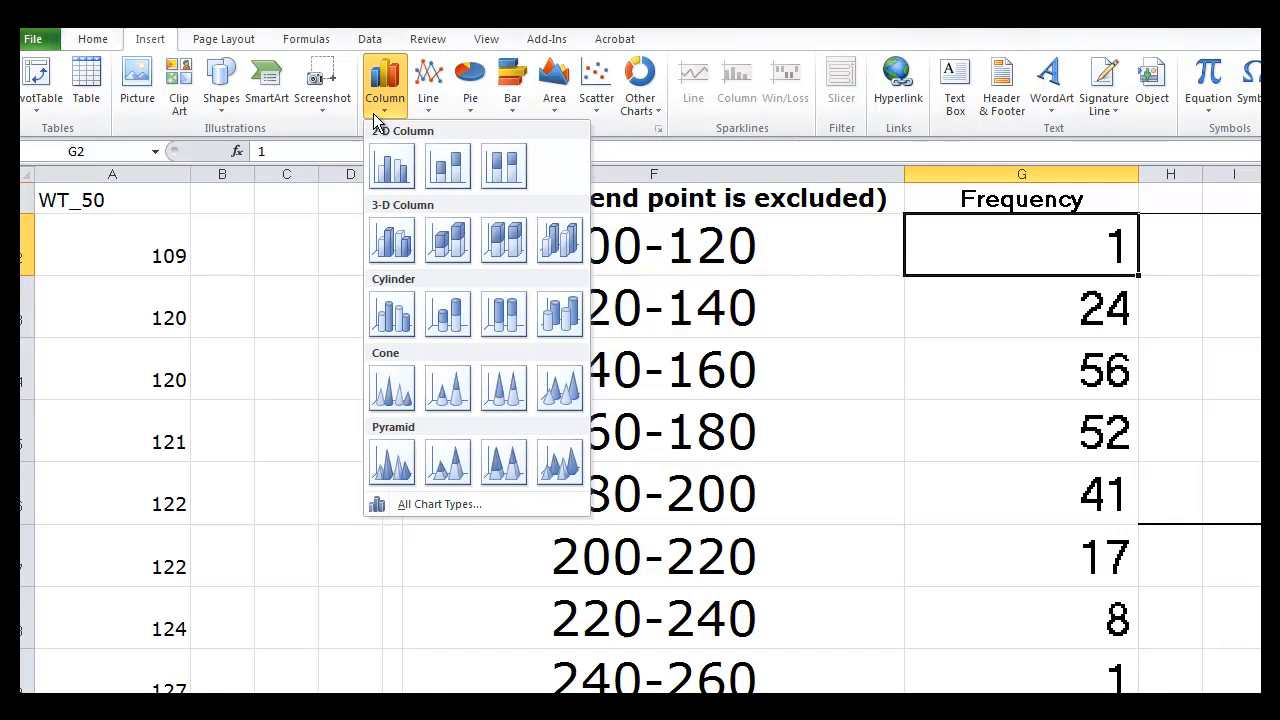
left_click(393, 165)
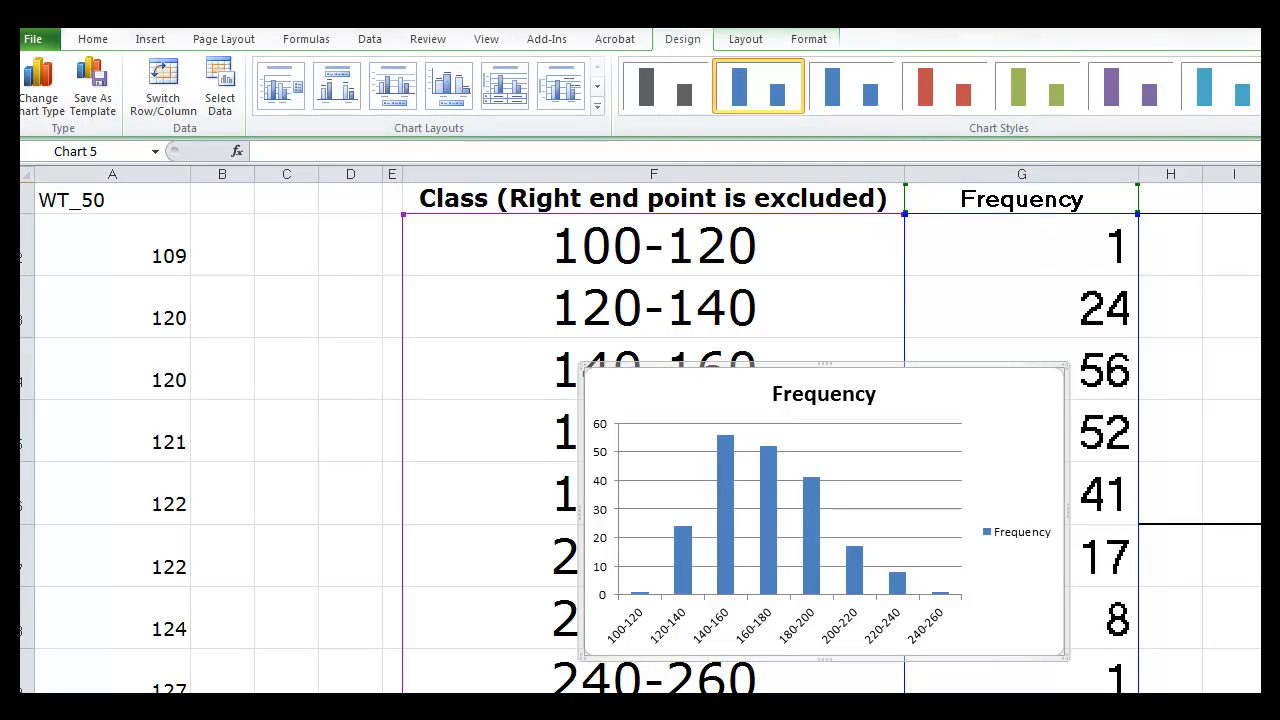
Delete the legend and the title from the frequency chart.
left_click(1010, 540)
key("Delete")
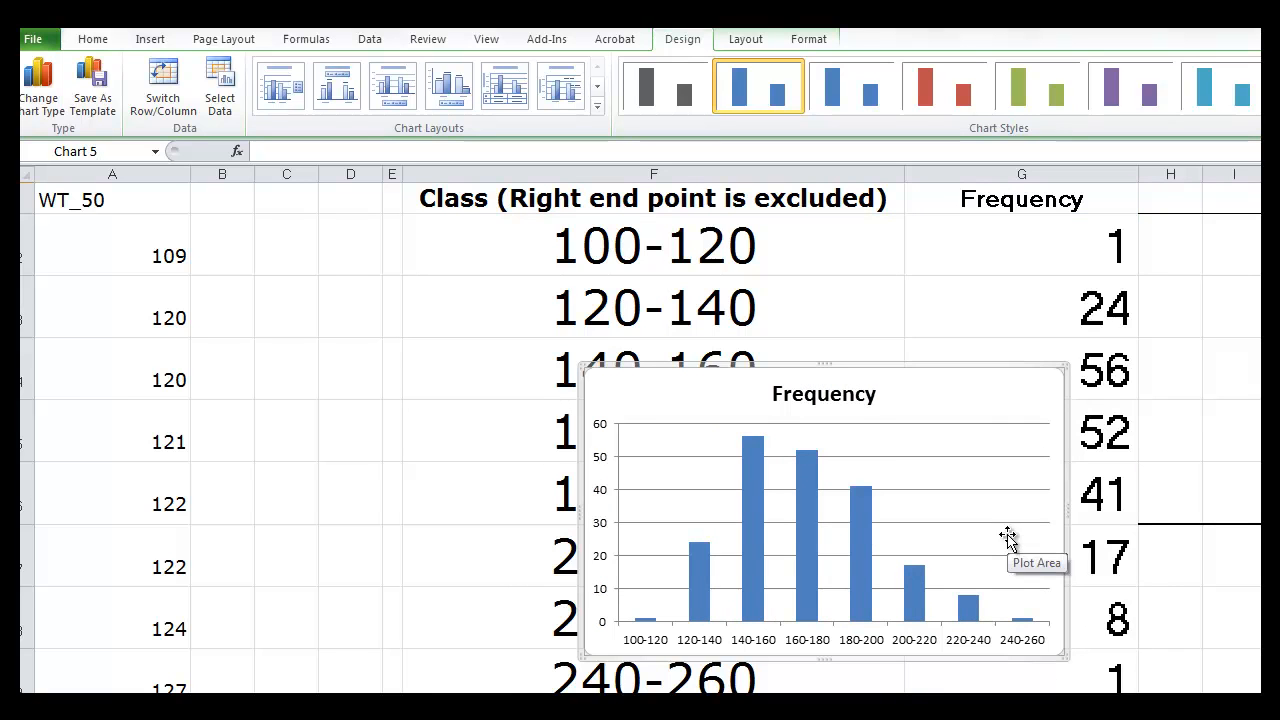
left_click(850, 398)
key("Delete")
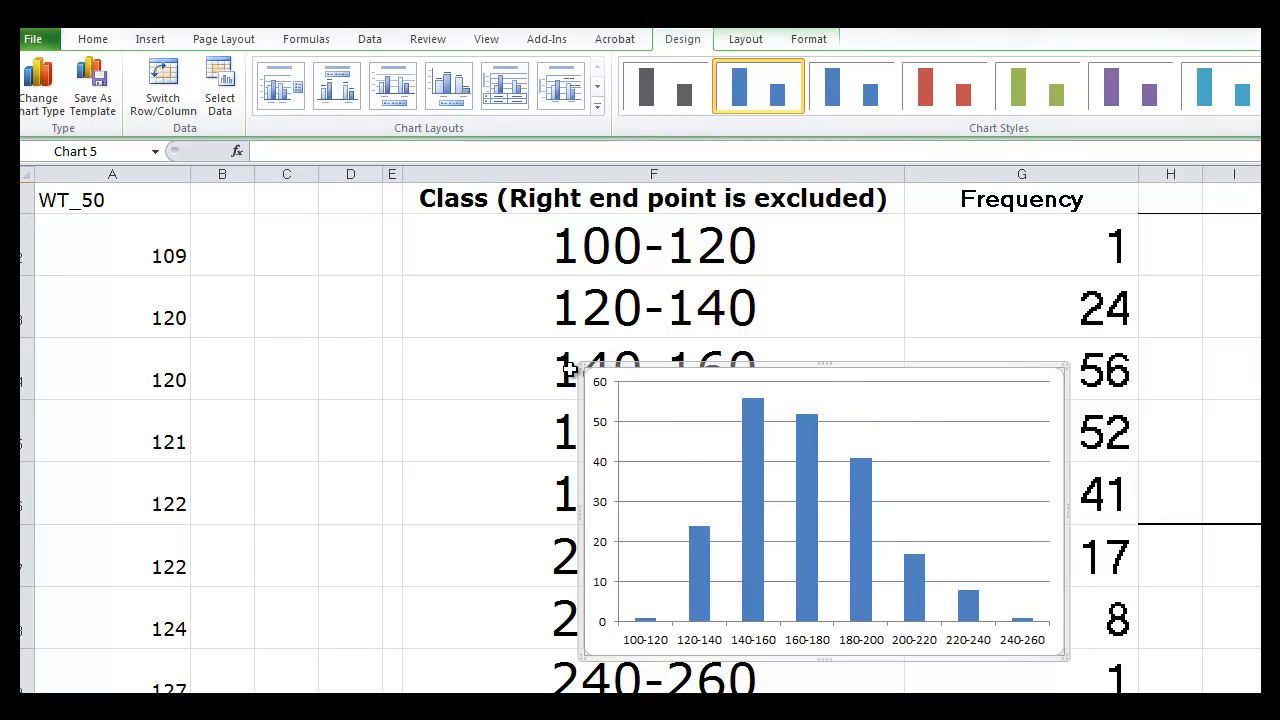
Enlarge the frequency chart so it covers most of the visible sheet from column B to column G.
left_click_drag(582, 366, 217, 180)
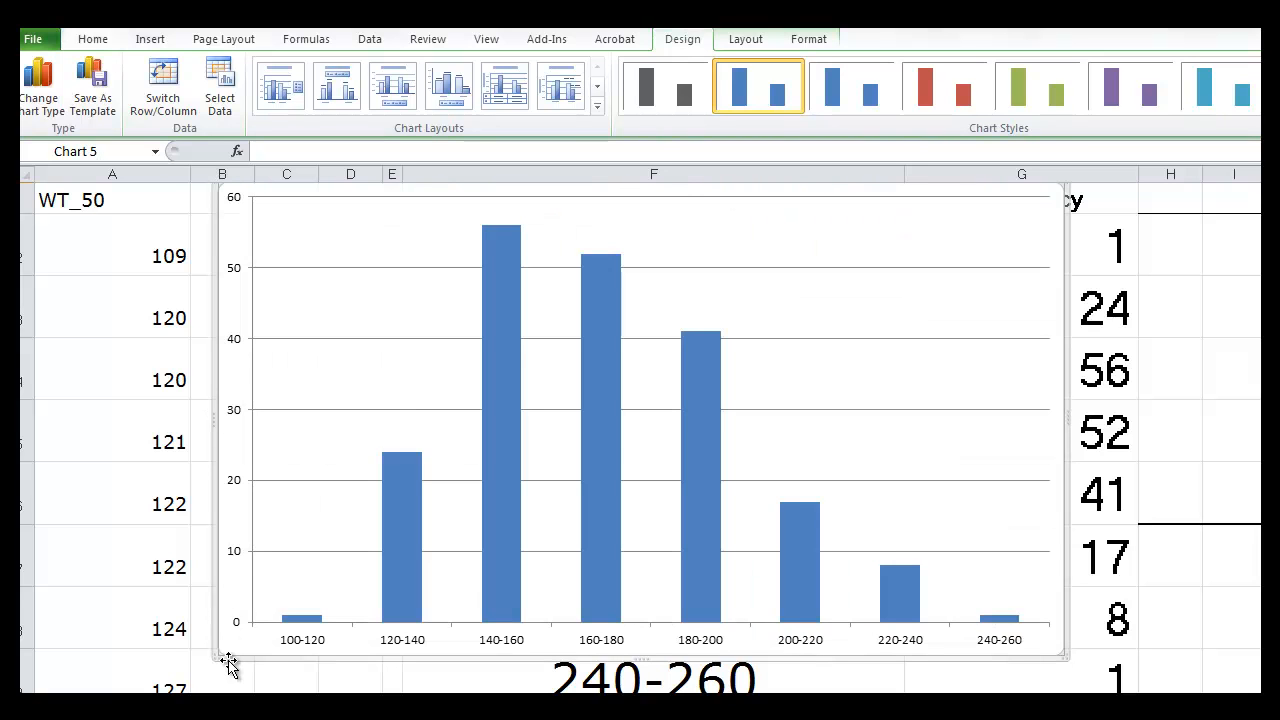
left_click_drag(217, 658, 157, 677)
left_click(263, 220)
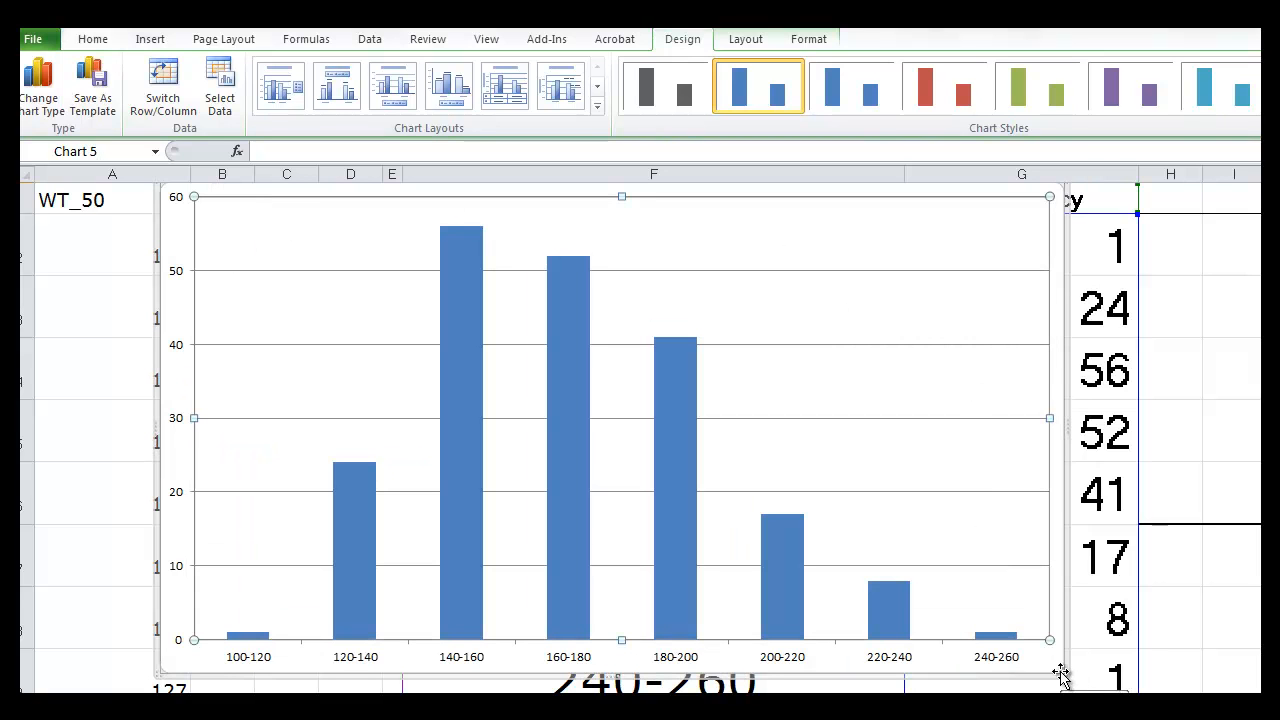
left_click_drag(1063, 677, 1097, 677)
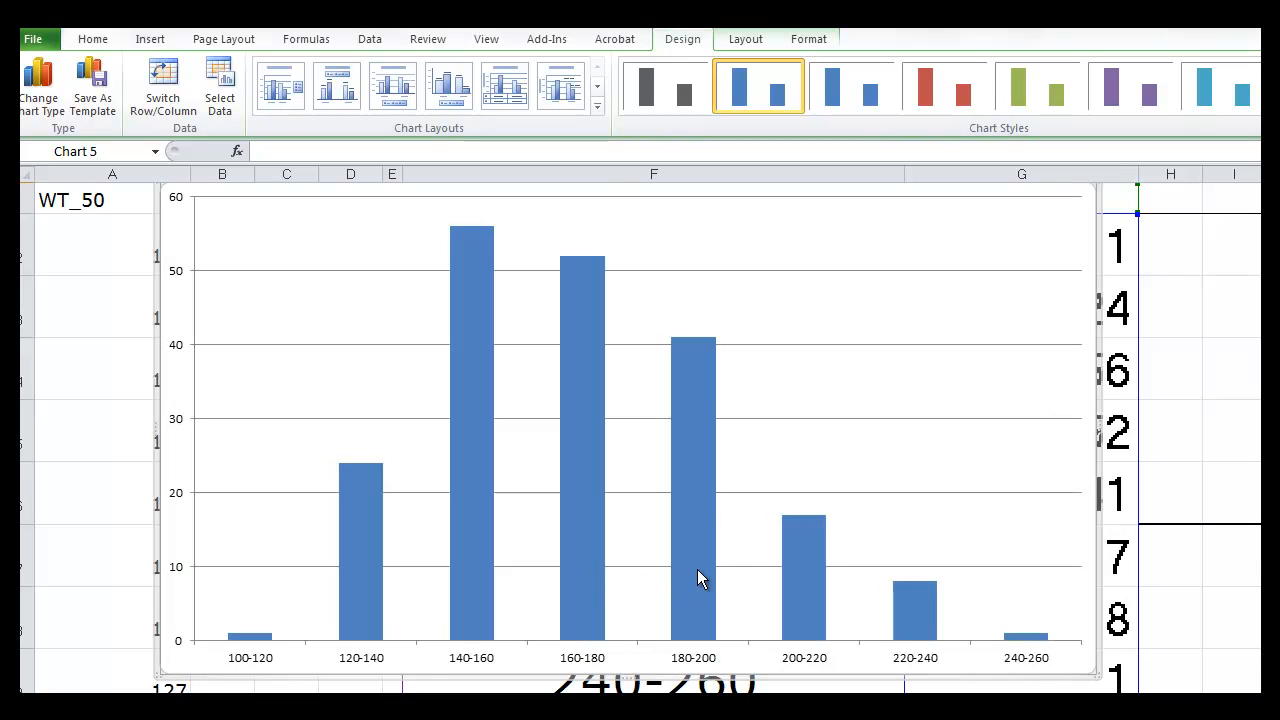
Set the gap width of the Frequency series to 0% so the columns touch.
mouse_move(698, 570)
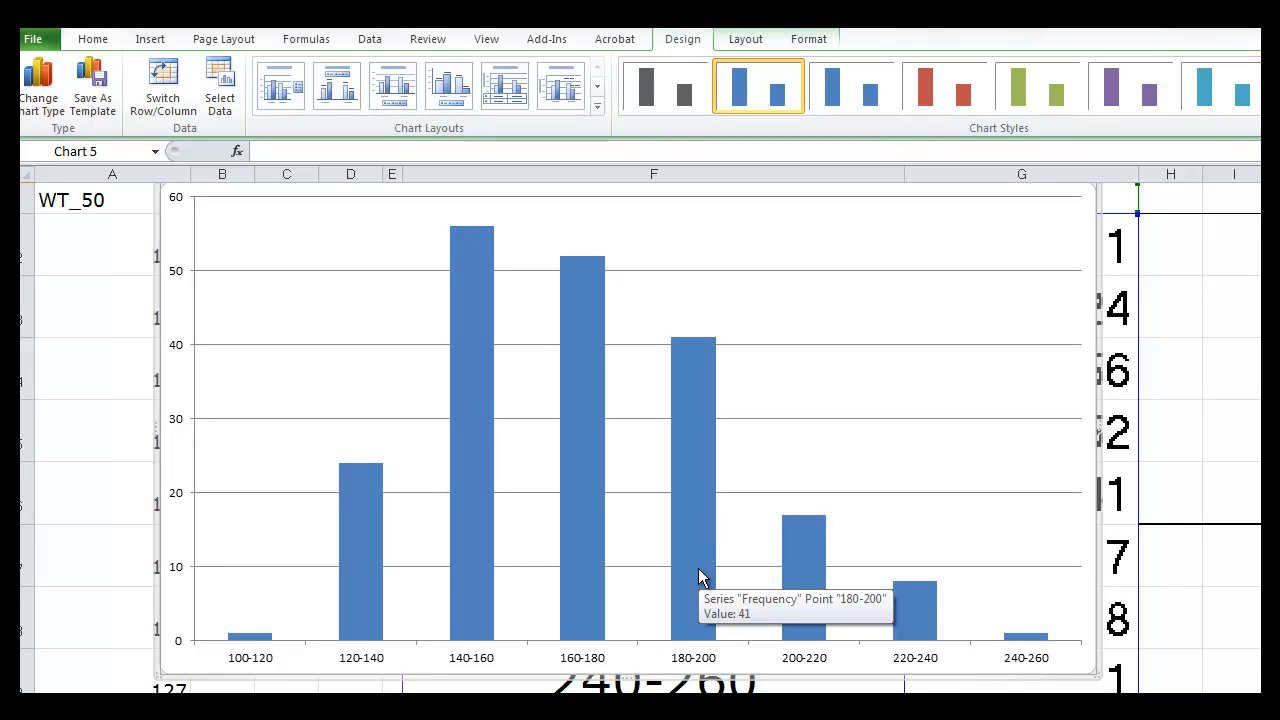
double_click(699, 572)
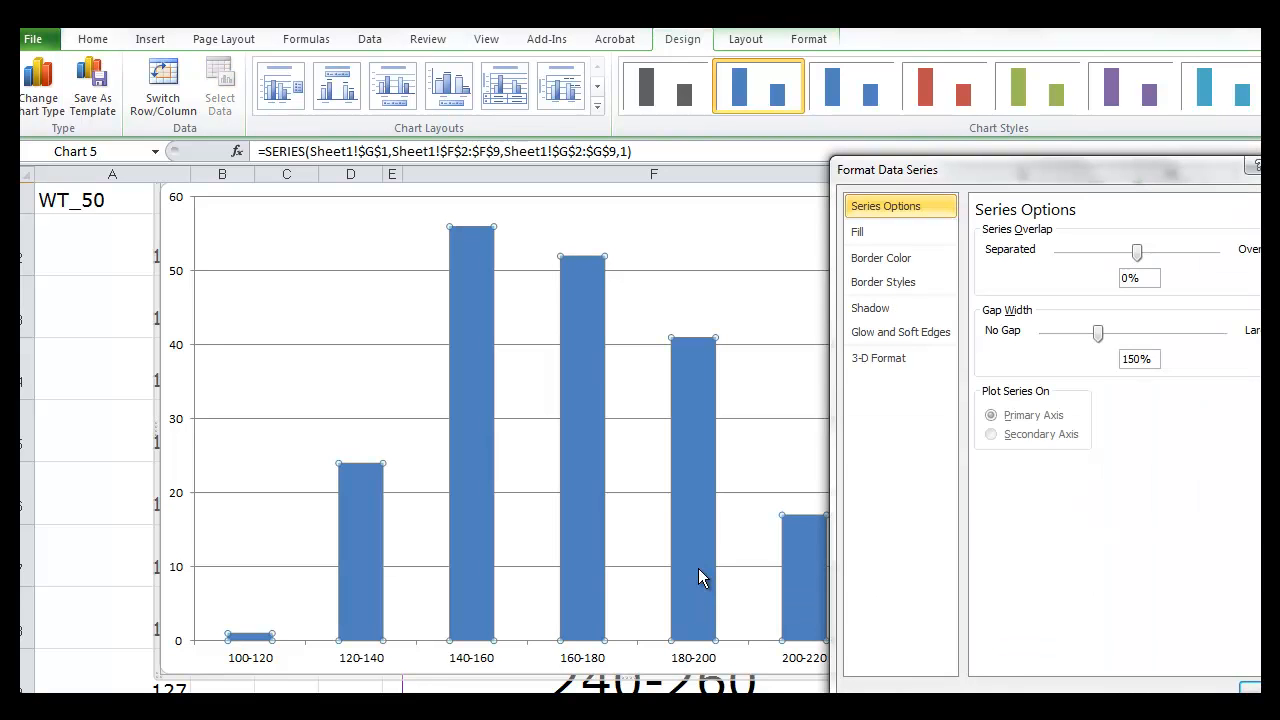
left_click_drag(1099, 336, 1013, 341)
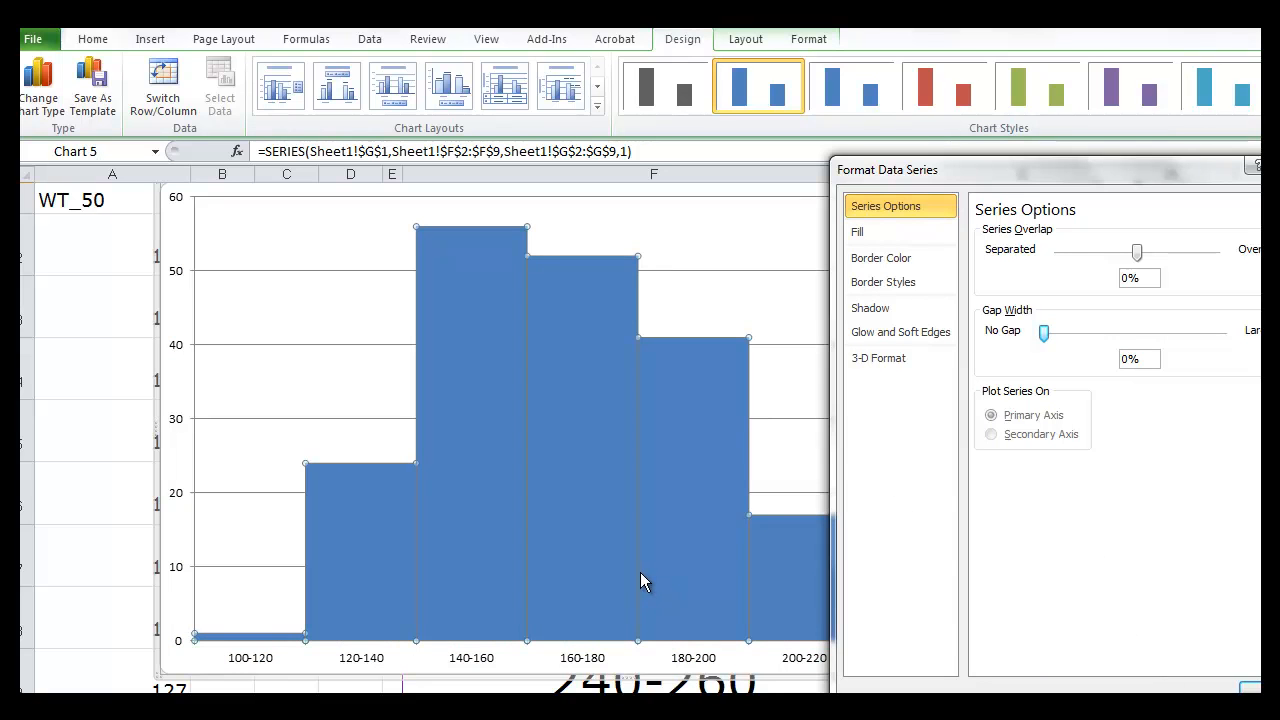
Give the chart columns a solid black border line and close the series formatting.
mouse_move(640, 573)
left_click(920, 259)
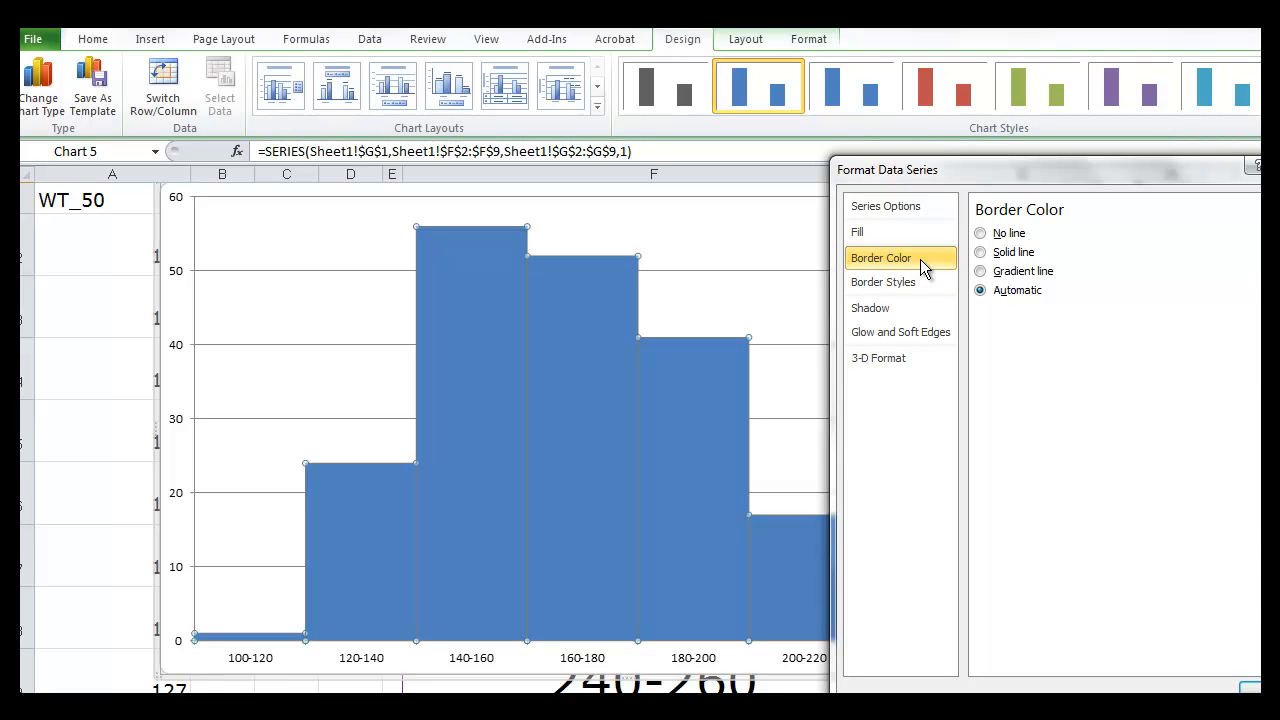
left_click(981, 252)
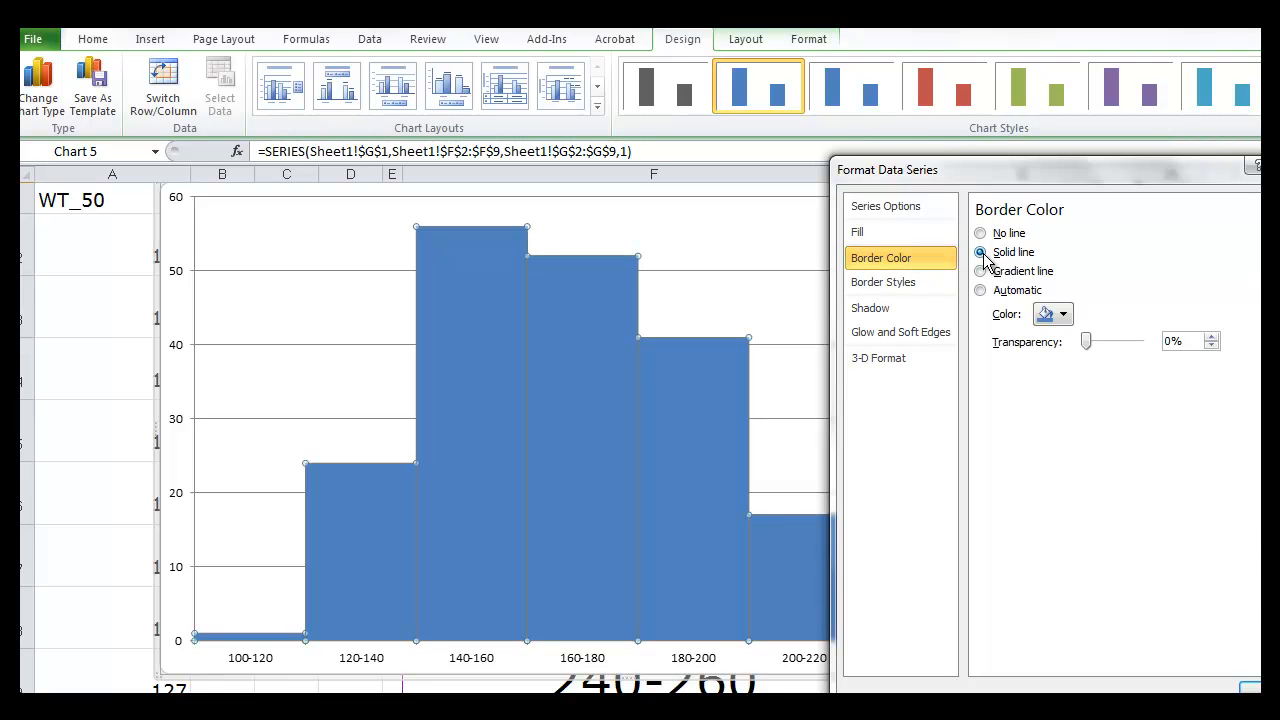
left_click(1062, 314)
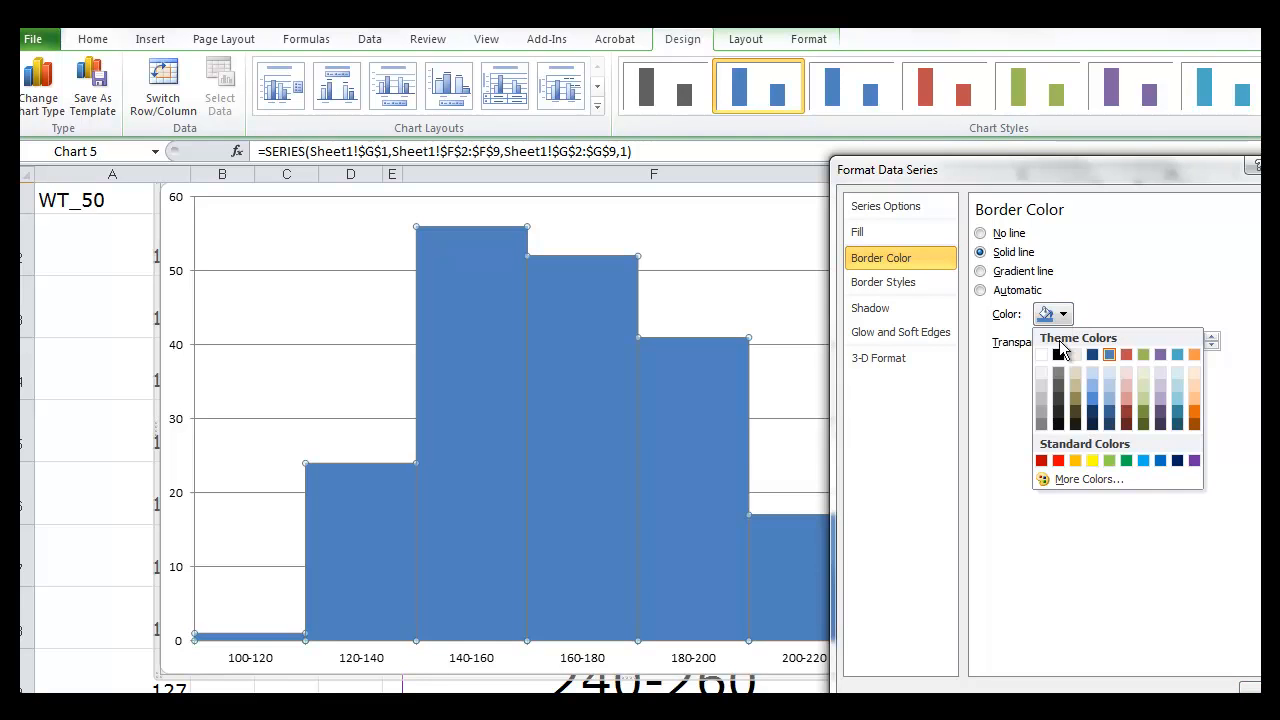
left_click(1059, 355)
left_click(1250, 688)
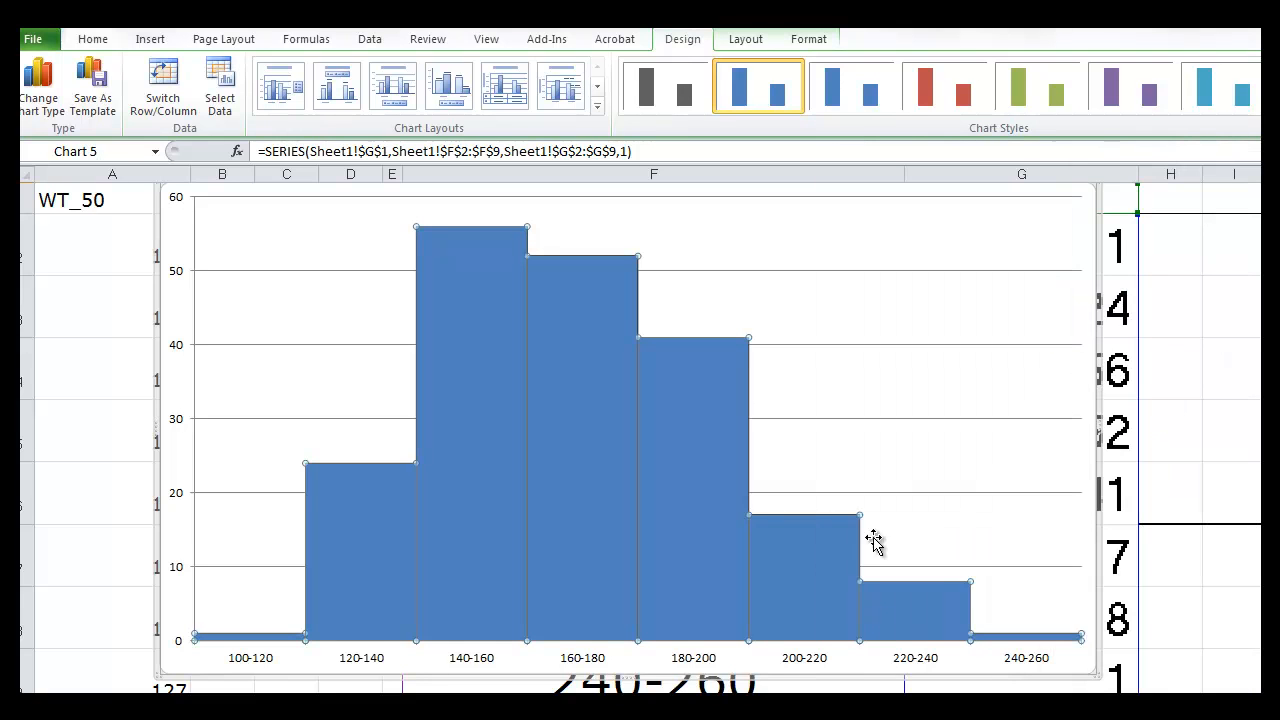
left_click(873, 445)
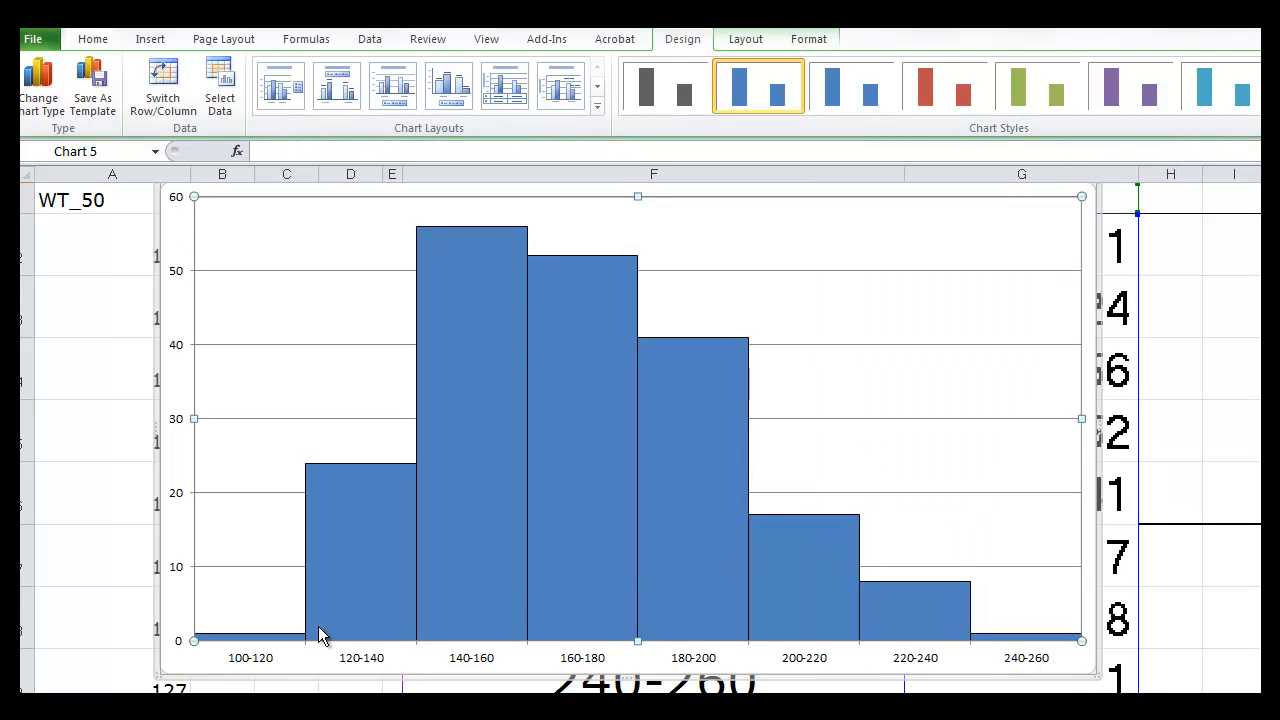